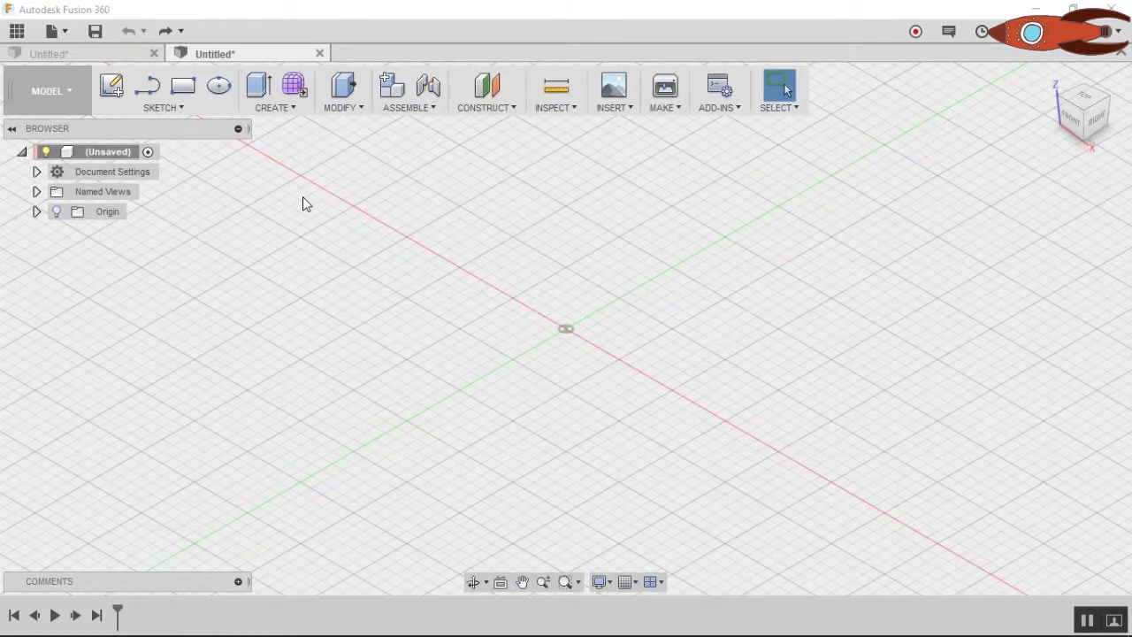
Draw an ellipse centred at the origin on the front plane.
{"action": "left_click", "coordinate": [175, 106]}
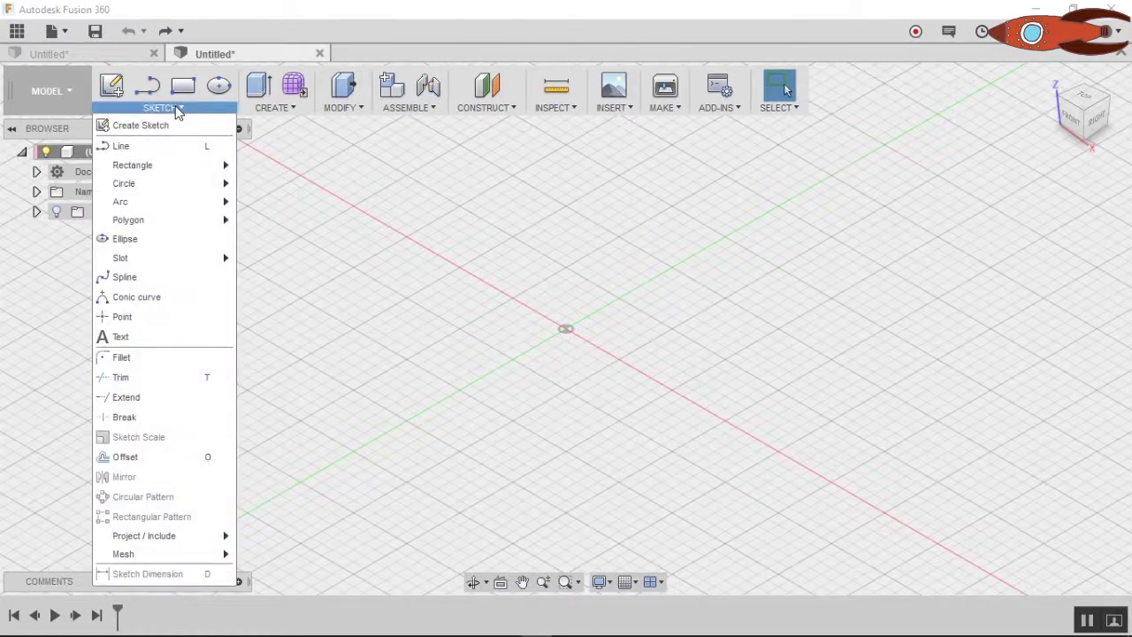
{"action": "left_click", "coordinate": [196, 238]}
{"action": "left_click", "coordinate": [592, 298]}
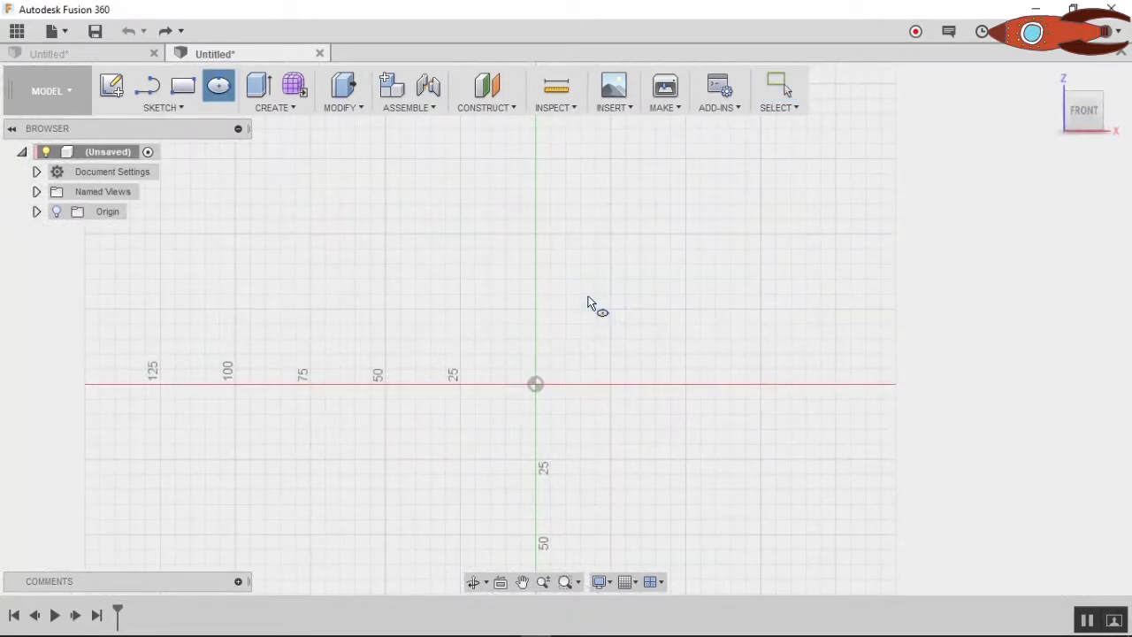
{"action": "left_click", "coordinate": [535, 384]}
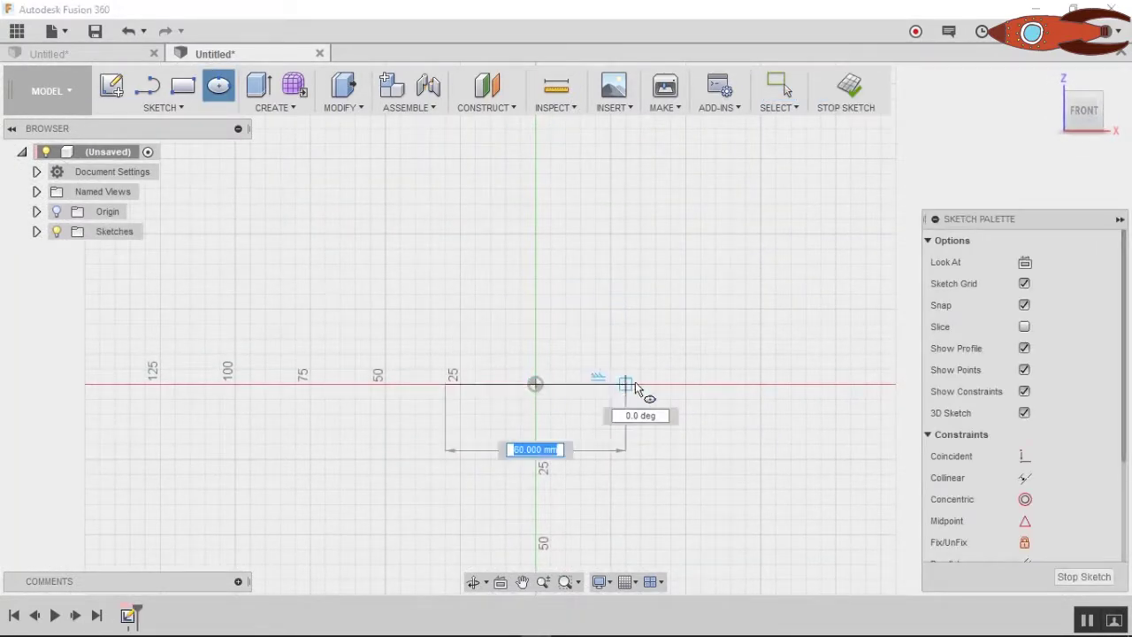
{"action": "left_click", "coordinate": [686, 384]}
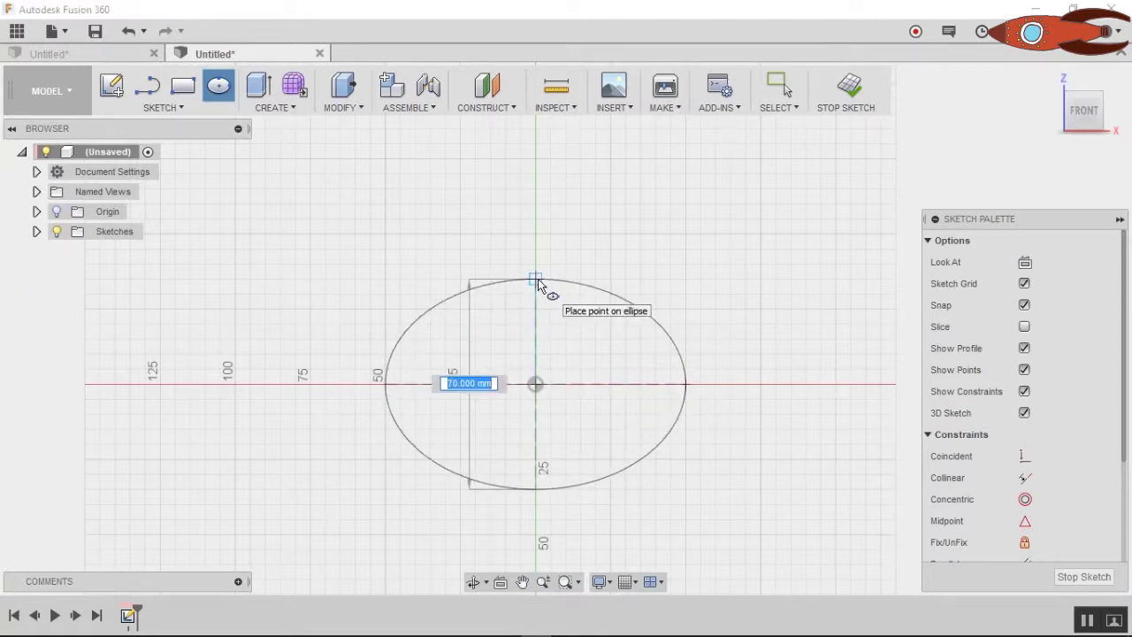
{"action": "left_click", "coordinate": [539, 281]}
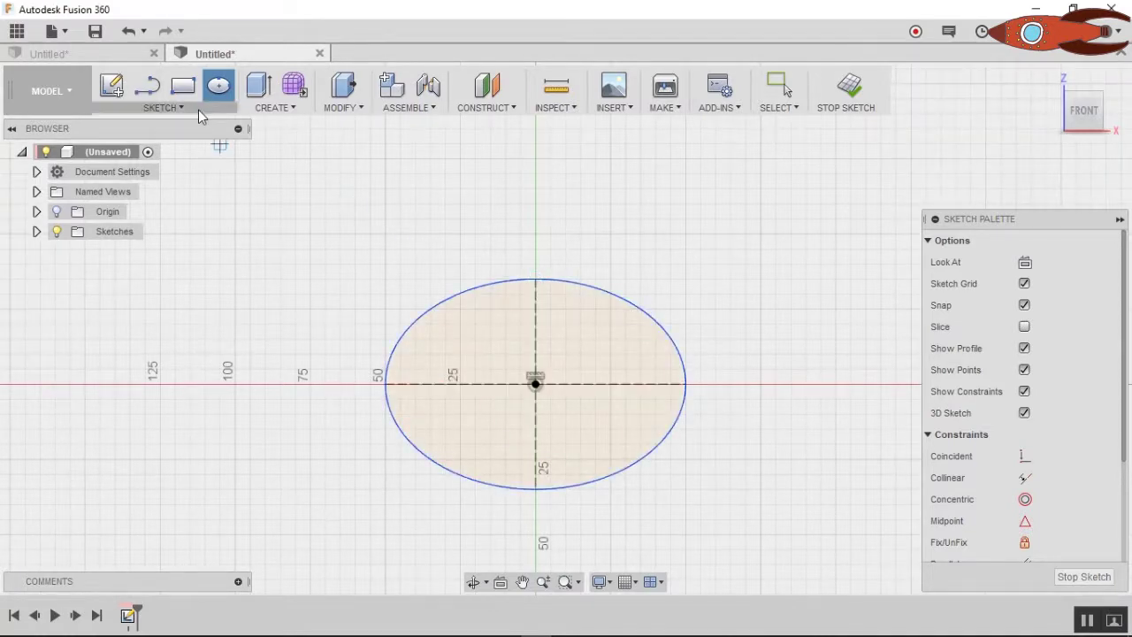
Draw a second, narrower concentric ellipse at the origin with an 80 mm axis.
{"action": "left_click", "coordinate": [160, 107]}
{"action": "left_click", "coordinate": [190, 241]}
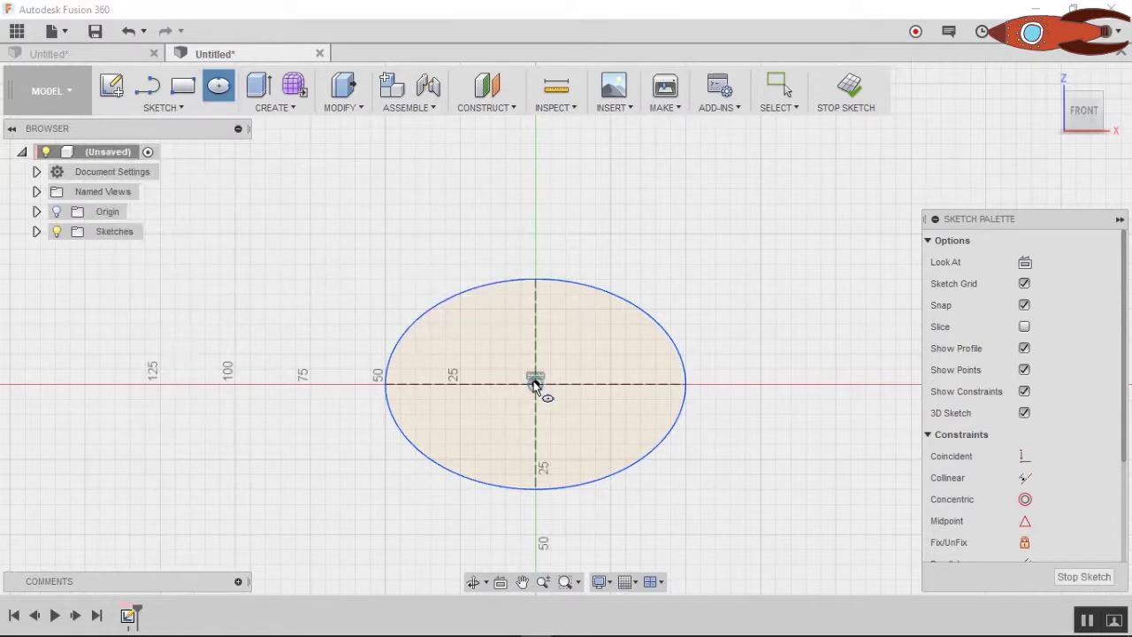
{"action": "left_click", "coordinate": [536, 384]}
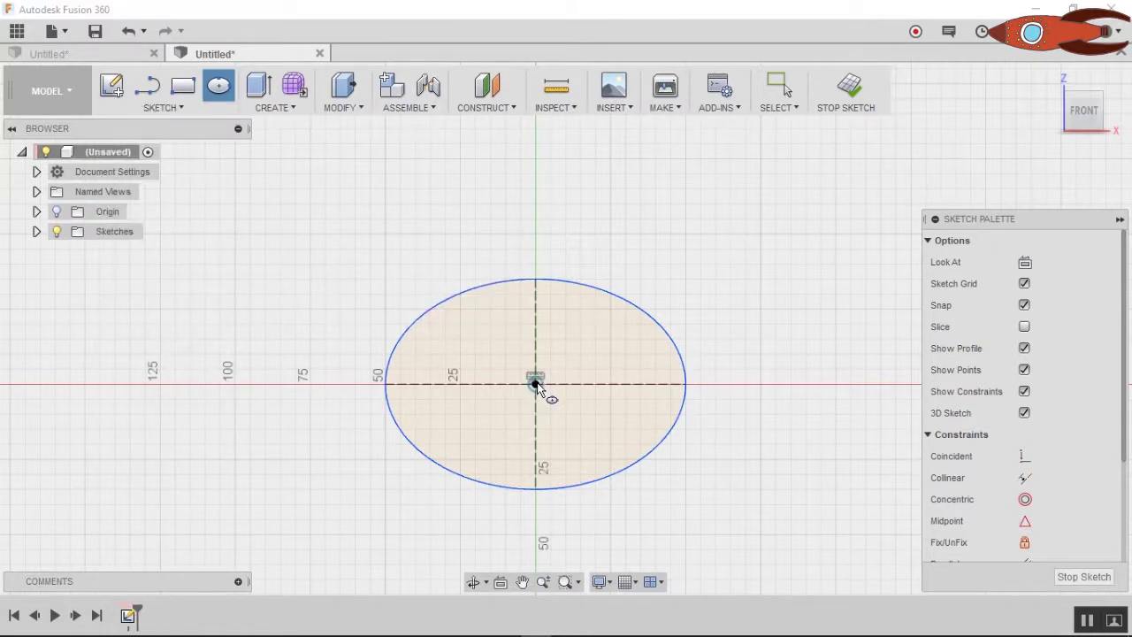
{"action": "left_click", "coordinate": [656, 385]}
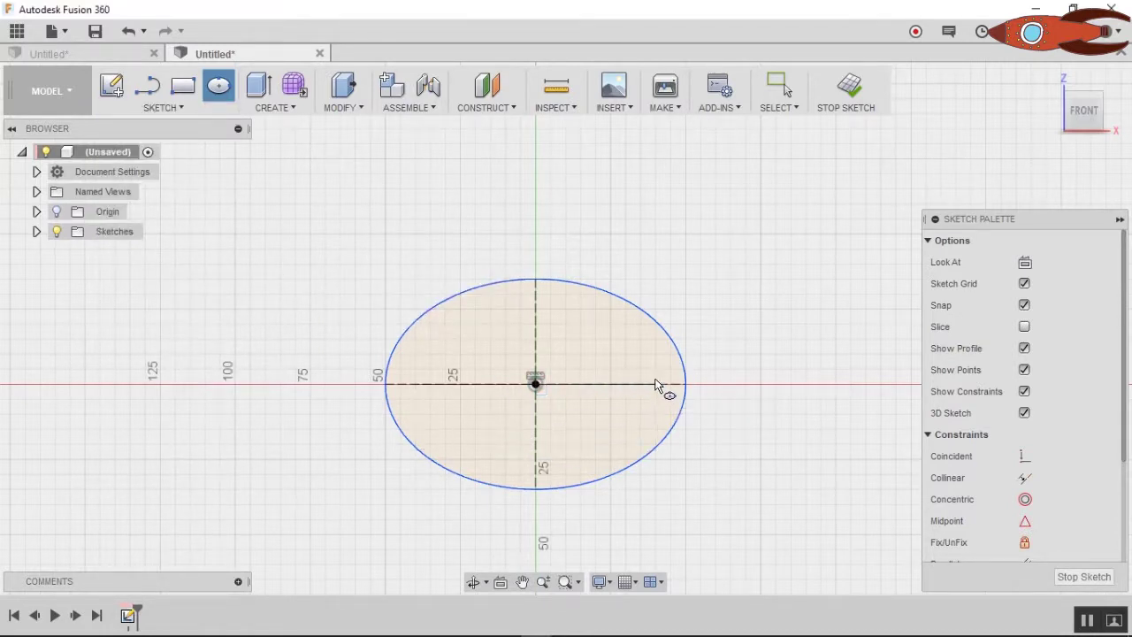
{"action": "left_click", "coordinate": [536, 281]}
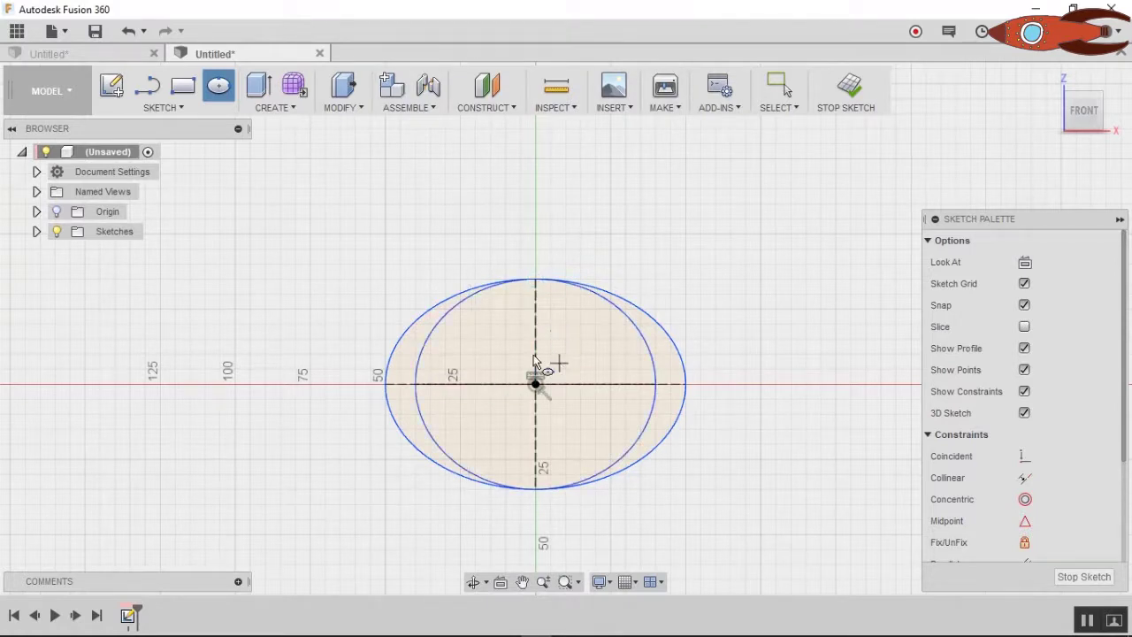
Start a vertical line through the centre from the ellipse's top point.
{"action": "left_click", "coordinate": [160, 107]}
{"action": "left_click", "coordinate": [132, 144]}
{"action": "left_click", "coordinate": [536, 281]}
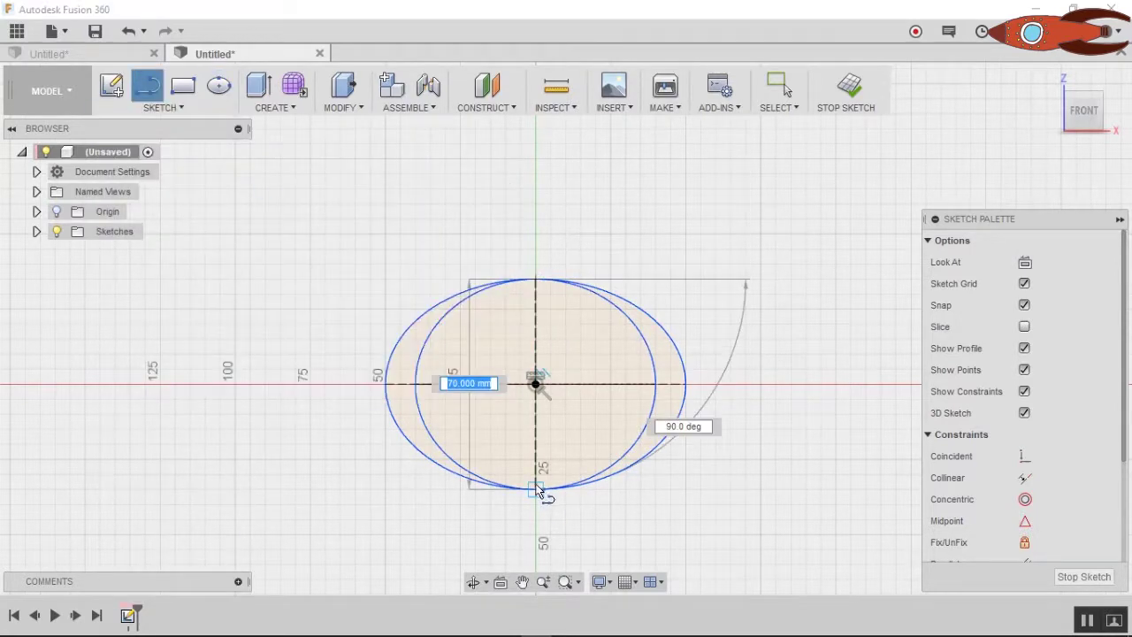
{"action": "left_click", "coordinate": [271, 107]}
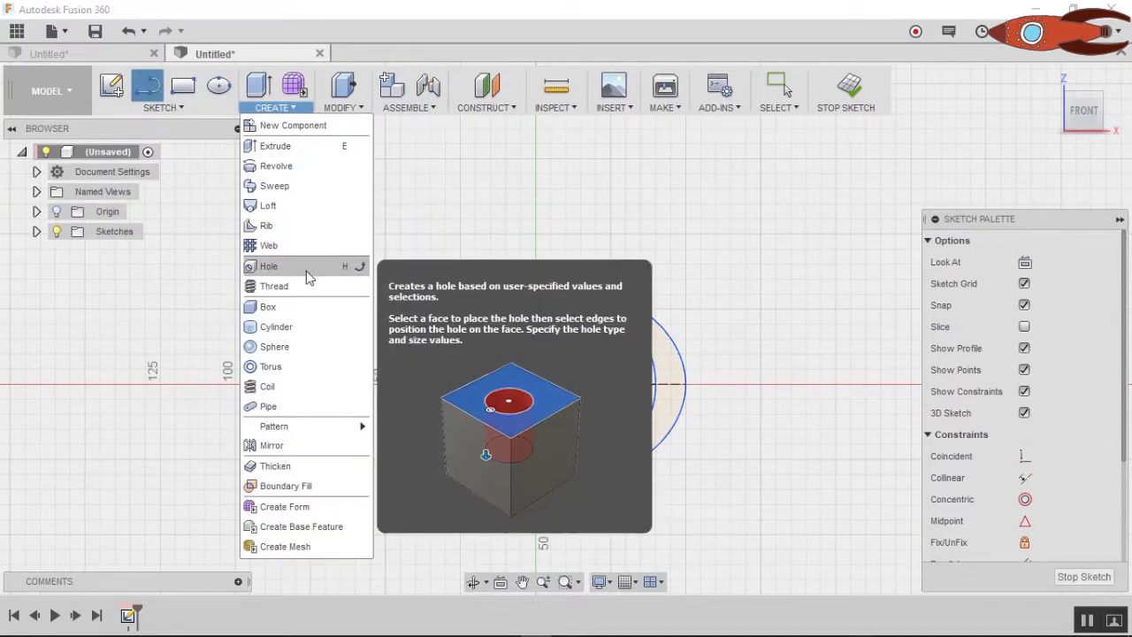
Revolve the half-ellipse profile 360° around the vertical line into a solid body.
{"action": "left_click", "coordinate": [337, 166]}
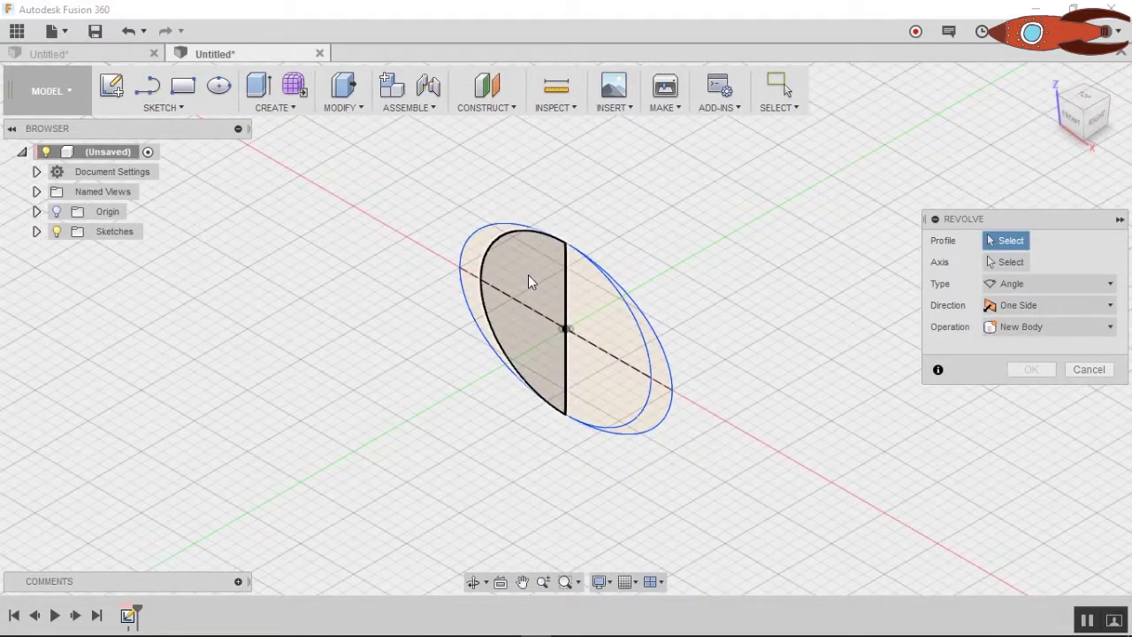
{"action": "left_click", "coordinate": [529, 279]}
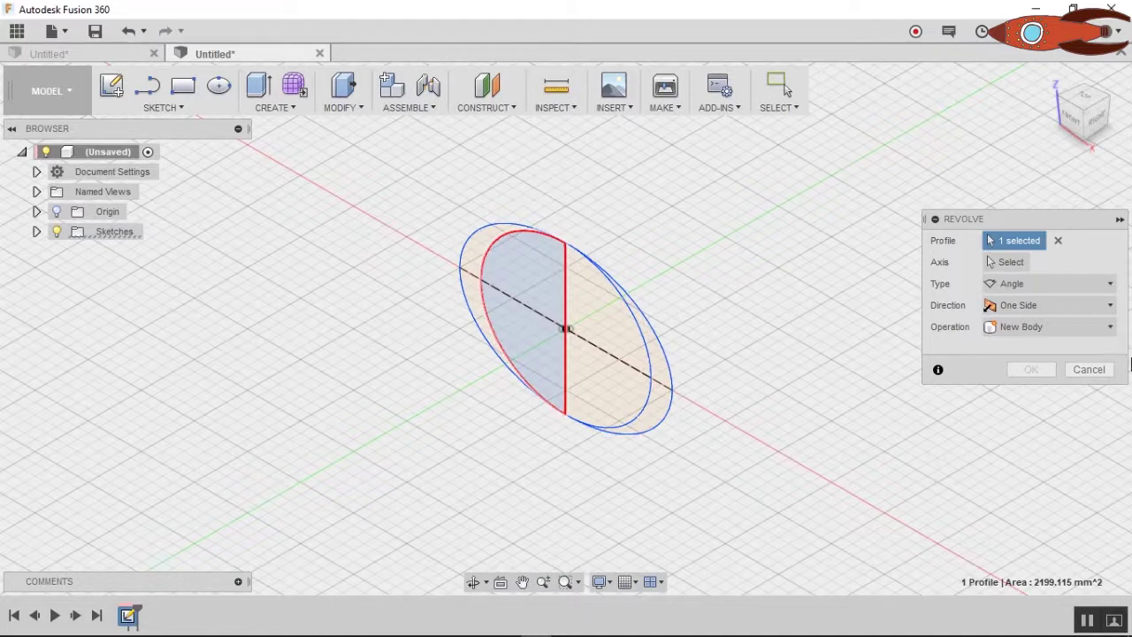
{"action": "left_click", "coordinate": [1011, 262]}
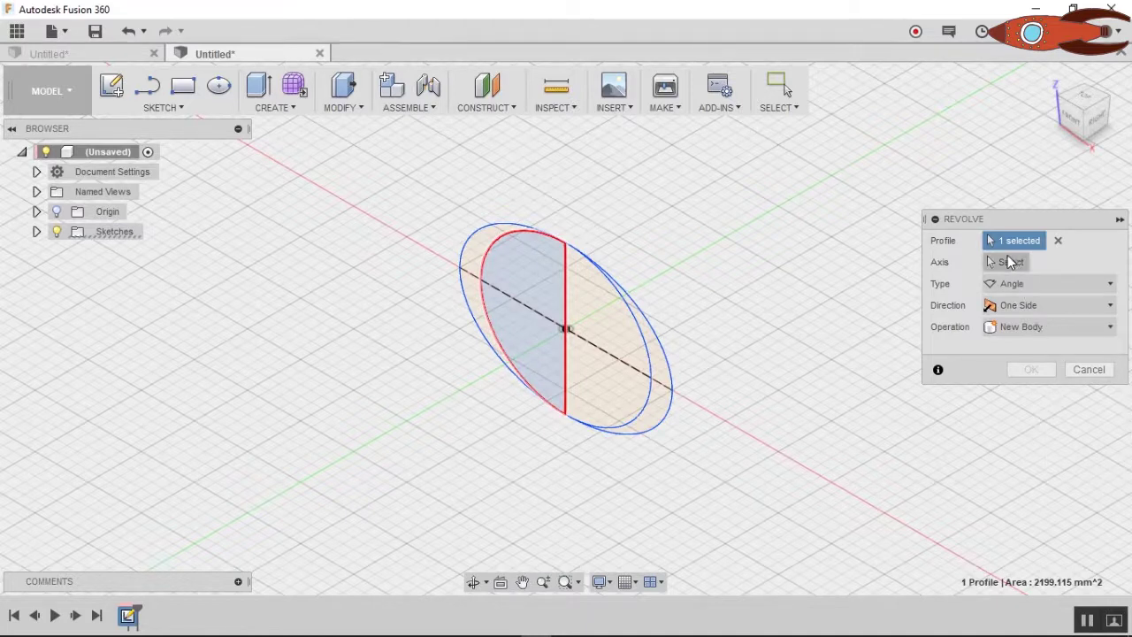
{"action": "left_click", "coordinate": [566, 301]}
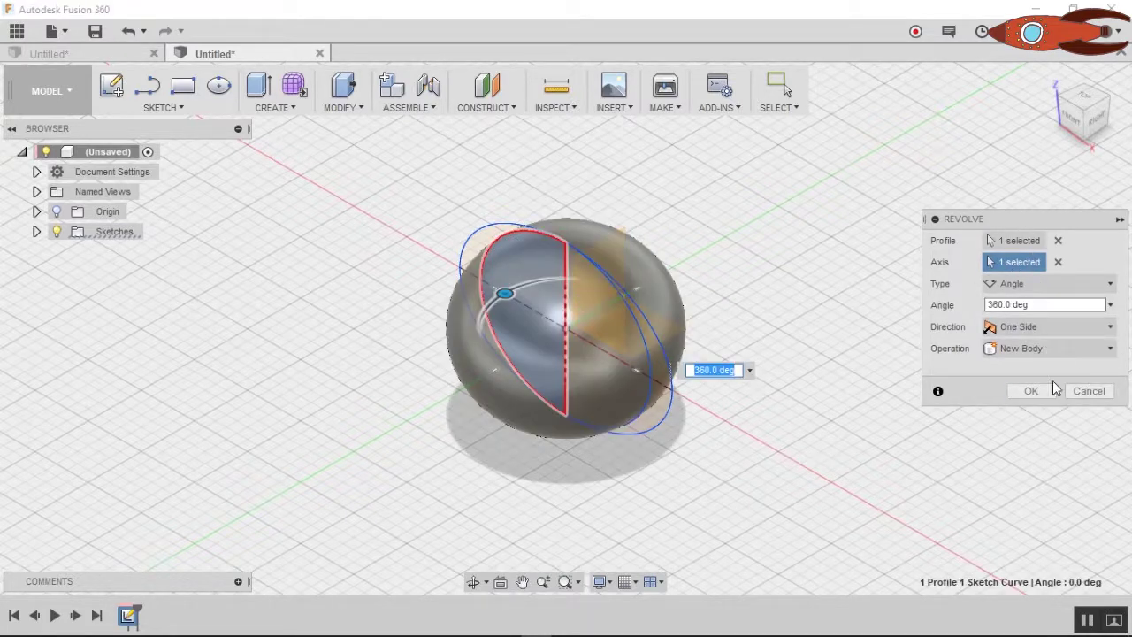
{"action": "left_click", "coordinate": [1035, 391]}
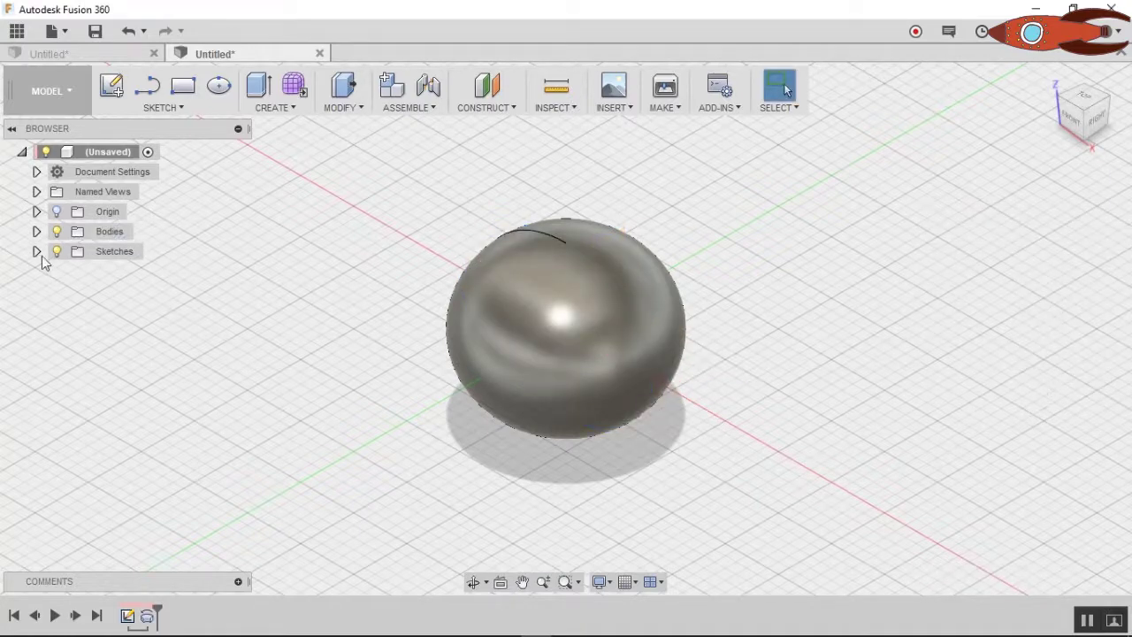
Show Sketch1 and revolve the crescent profile 10° symmetrically about the vertical line.
{"action": "left_click", "coordinate": [36, 251]}
{"action": "left_click", "coordinate": [71, 271]}
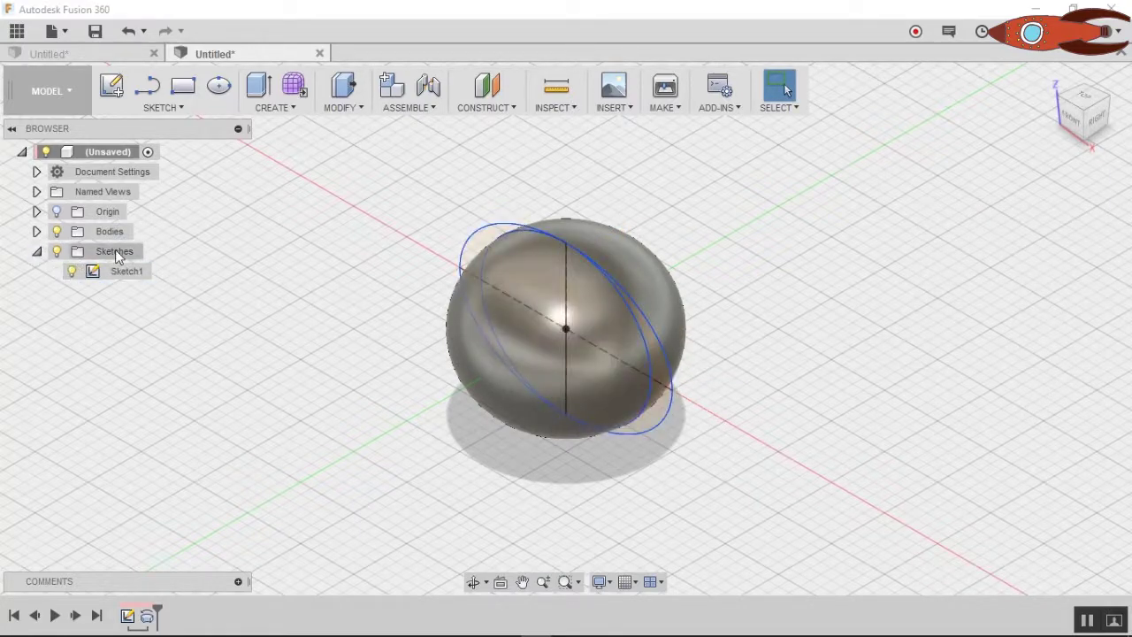
{"action": "left_click", "coordinate": [289, 106]}
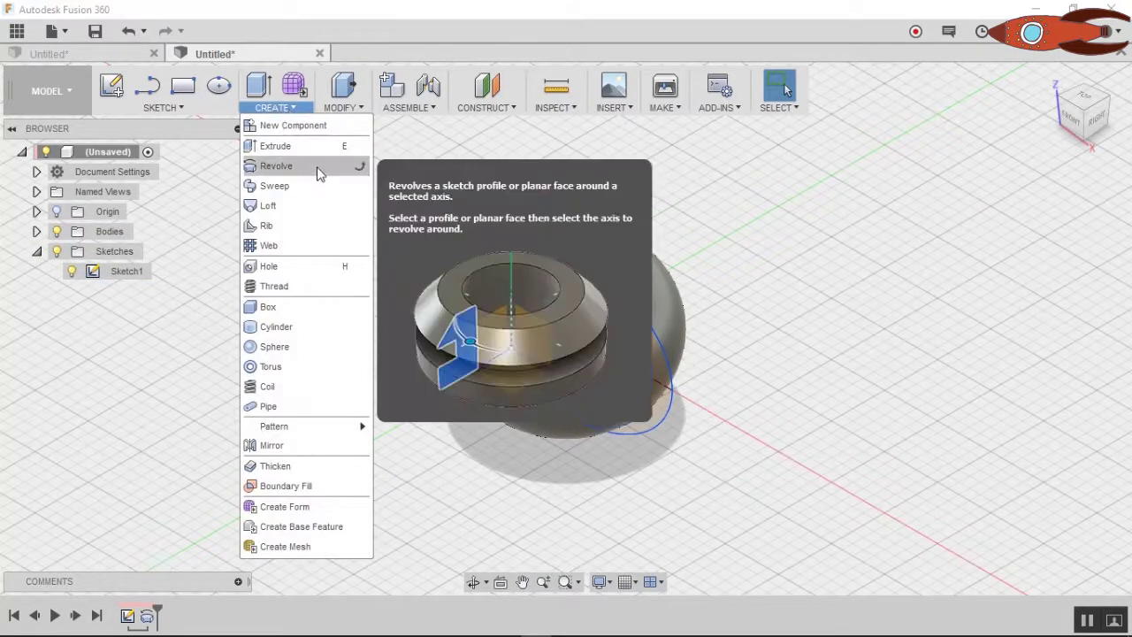
{"action": "left_click", "coordinate": [292, 165]}
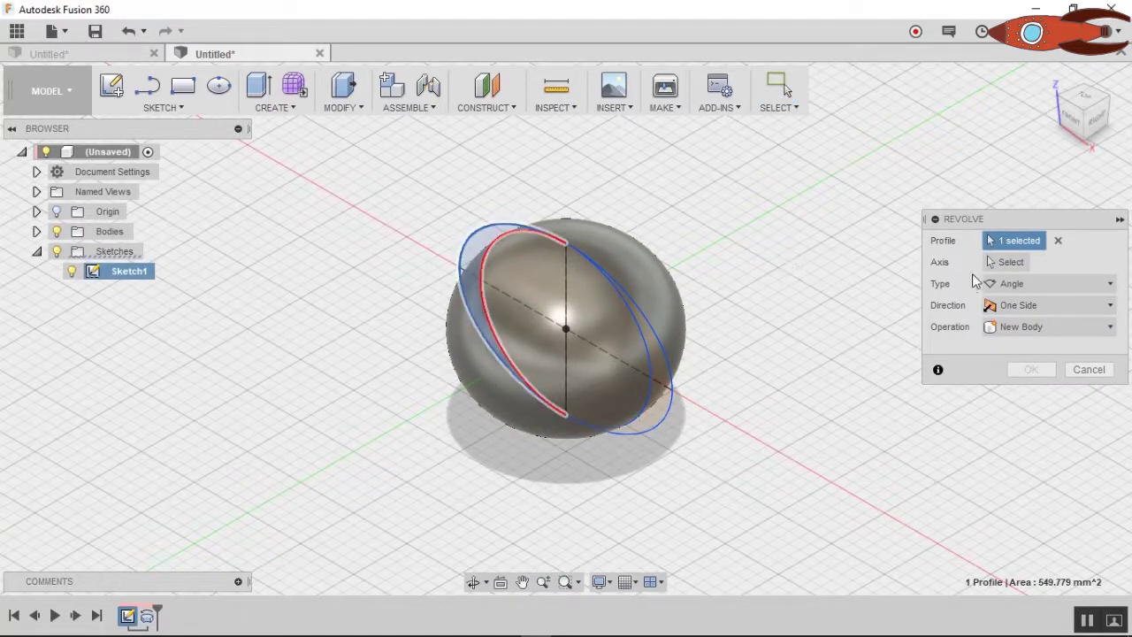
{"action": "left_click", "coordinate": [1037, 305]}
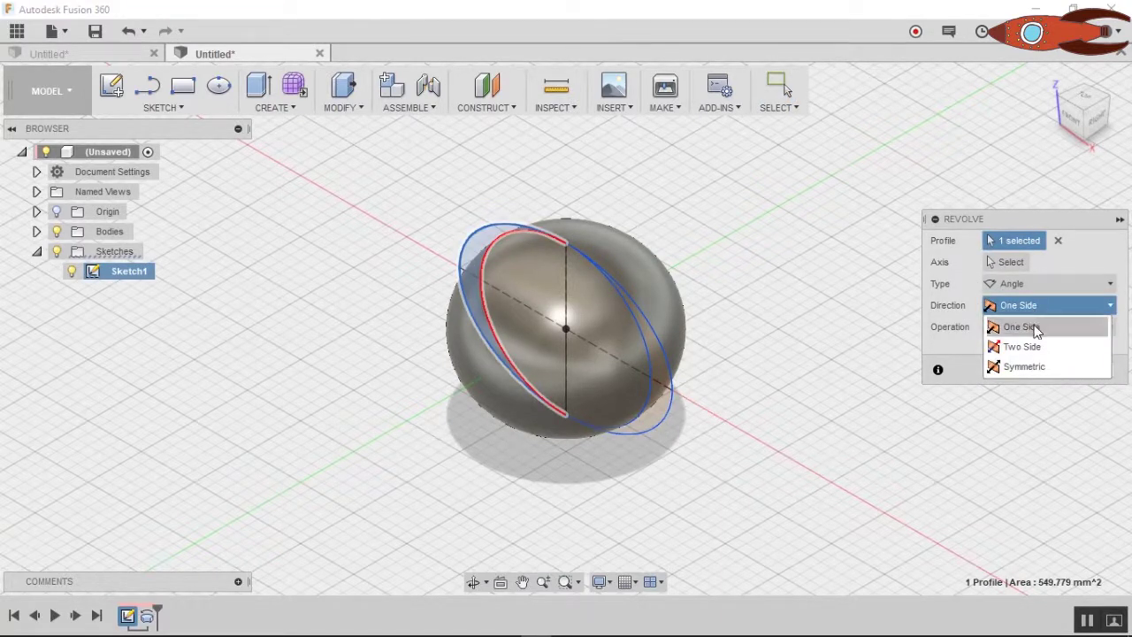
{"action": "left_click", "coordinate": [1025, 366]}
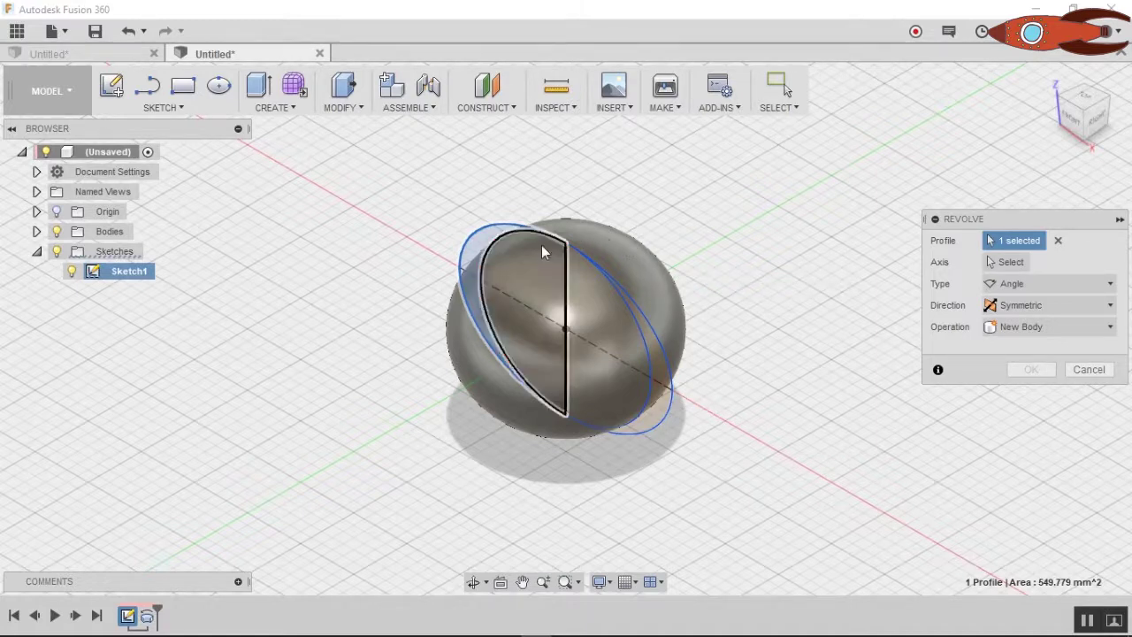
{"action": "left_click", "coordinate": [549, 267]}
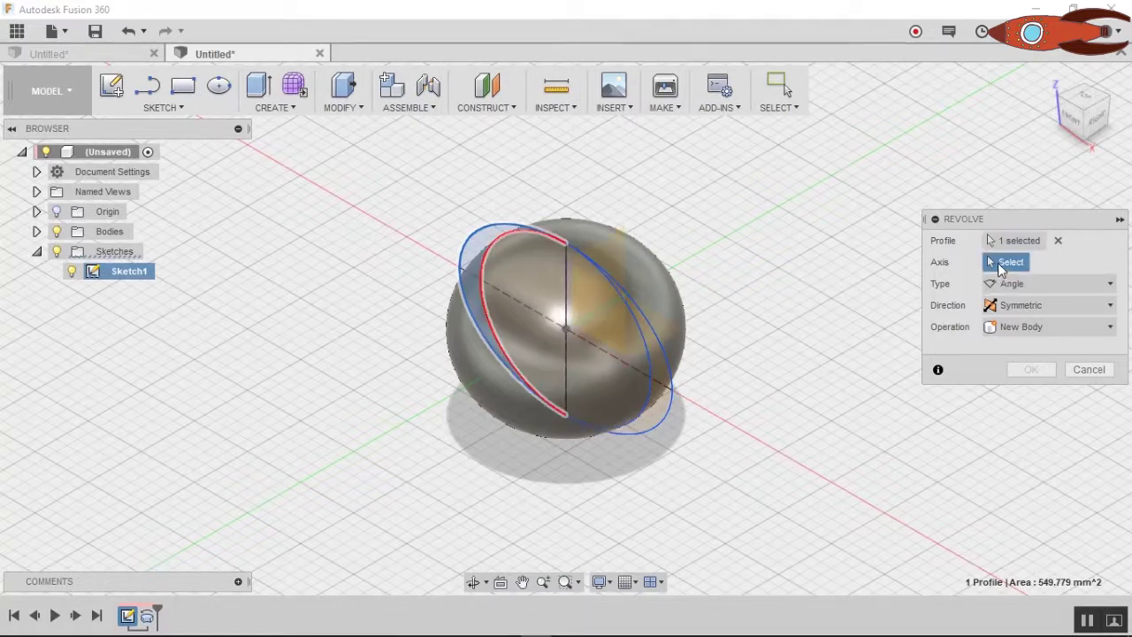
{"action": "left_click", "coordinate": [567, 292]}
{"action": "type", "text": "10"}
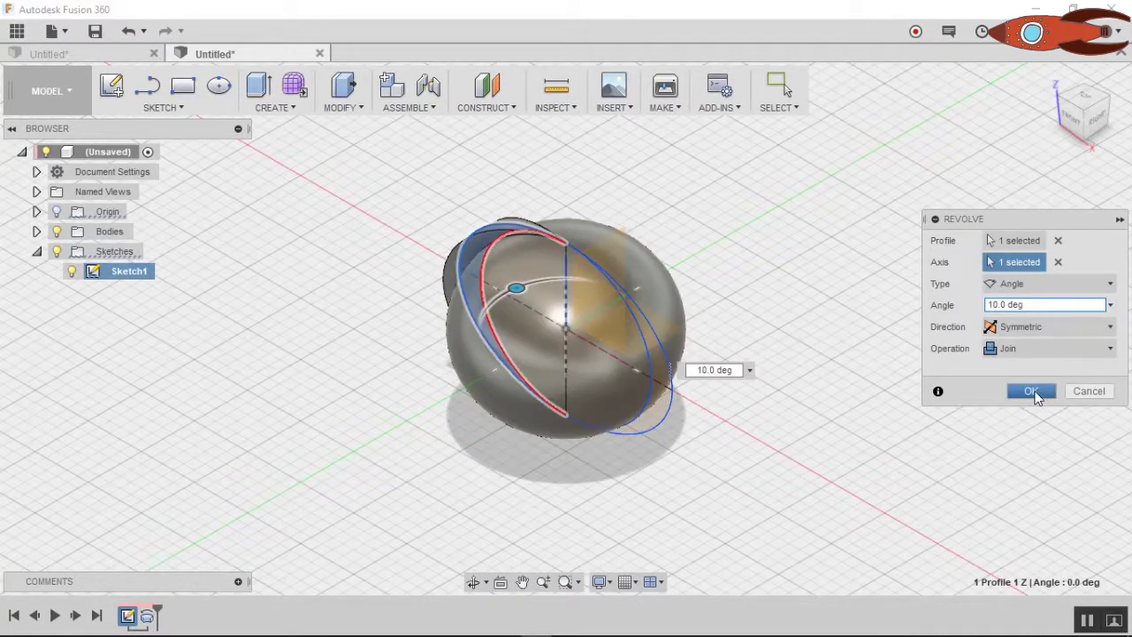
{"action": "left_click", "coordinate": [1031, 391]}
{"action": "left_click", "coordinate": [272, 107]}
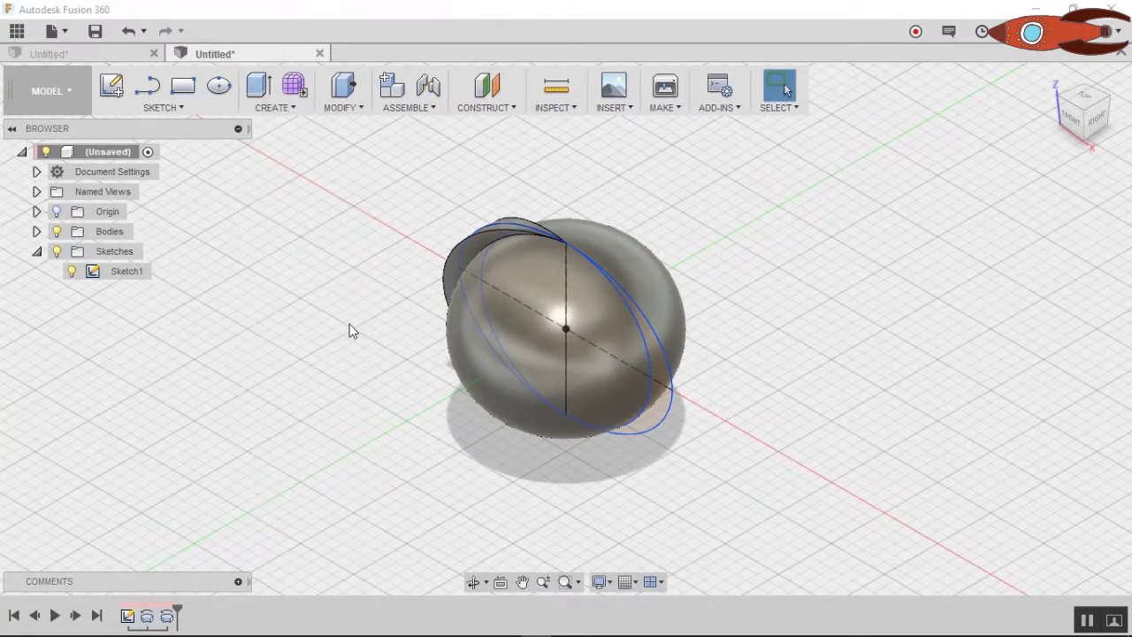
{"action": "middle_click_drag", "start_coordinate": [346, 328], "coordinate": [478, 247], "text": "shift"}
Start a circular pattern, then cancel it.
{"action": "left_click", "coordinate": [290, 111]}
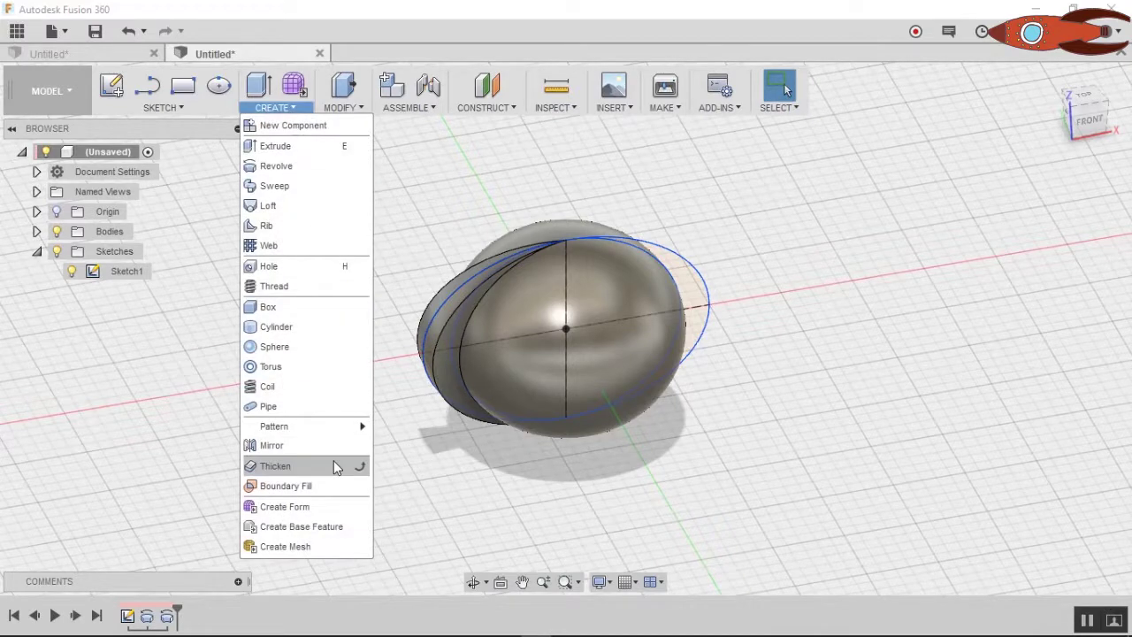
{"action": "mouse_move", "coordinate": [343, 427]}
{"action": "left_click", "coordinate": [412, 449]}
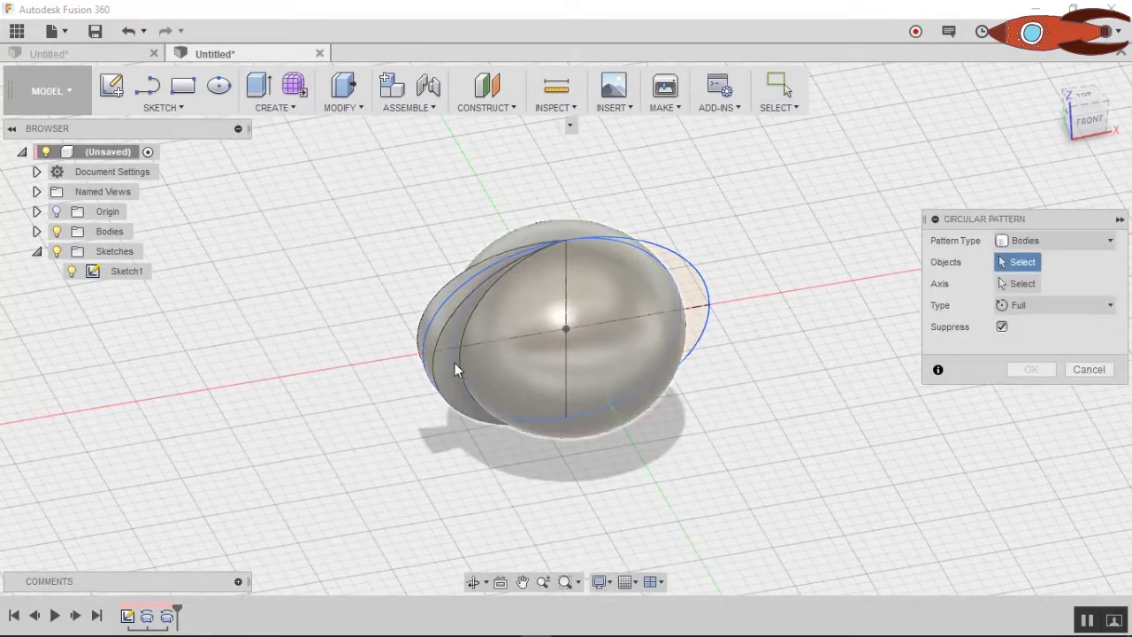
{"action": "left_click", "coordinate": [1089, 375]}
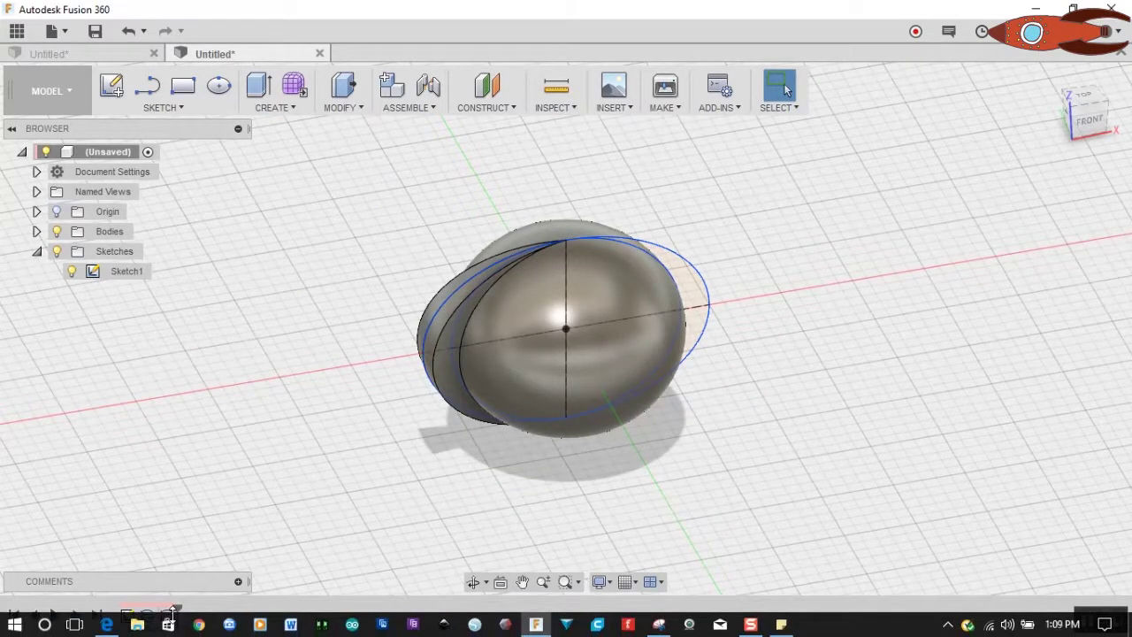
Edit Revolve2 so its operation is New Body instead of Join.
{"action": "double_click", "coordinate": [166, 617]}
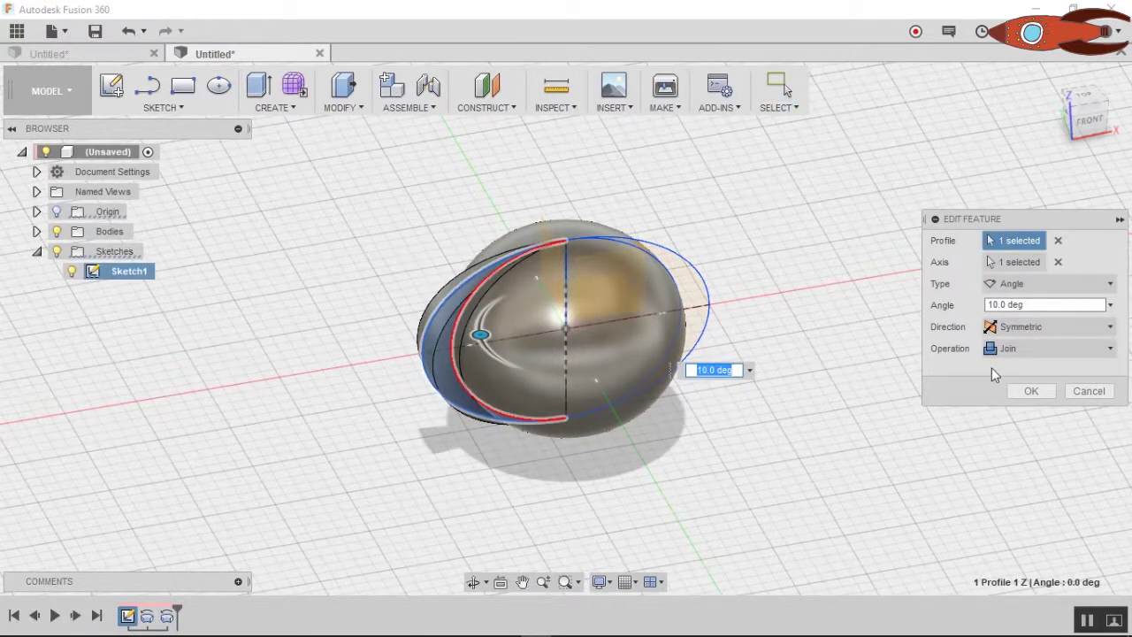
{"action": "left_click", "coordinate": [1012, 349]}
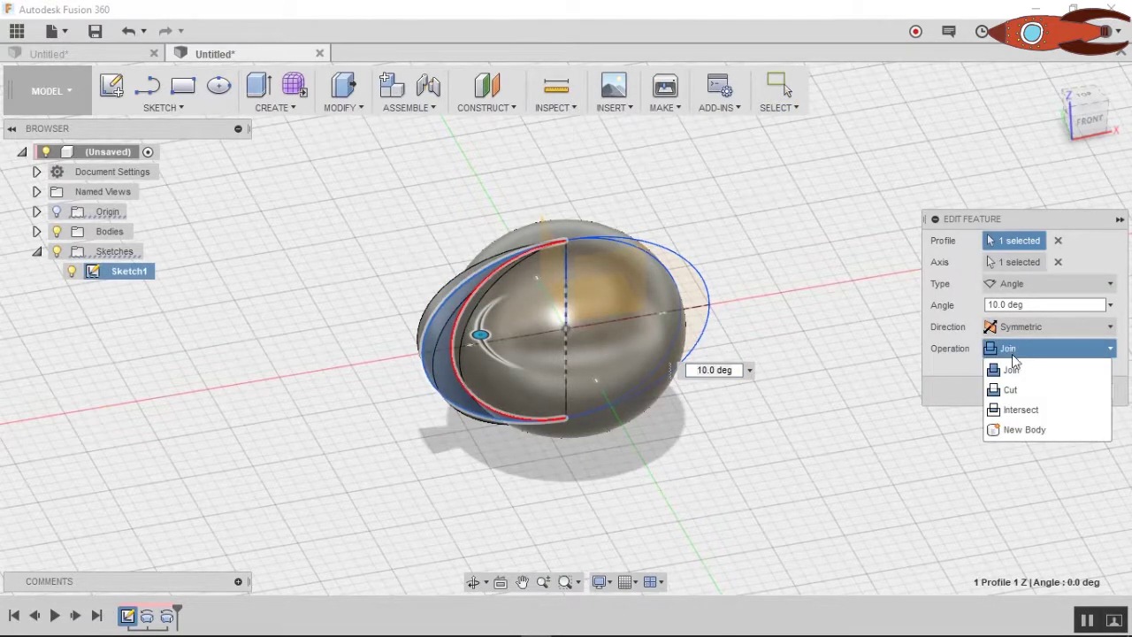
{"action": "left_click", "coordinate": [1029, 431]}
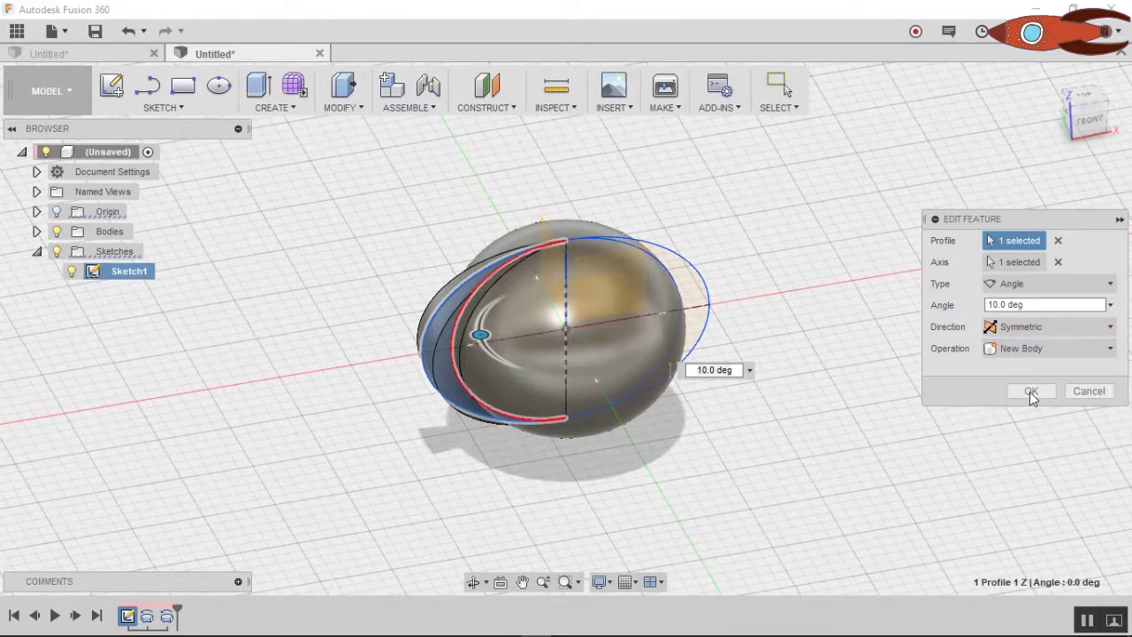
{"action": "left_click", "coordinate": [1032, 392]}
{"action": "left_click", "coordinate": [271, 107]}
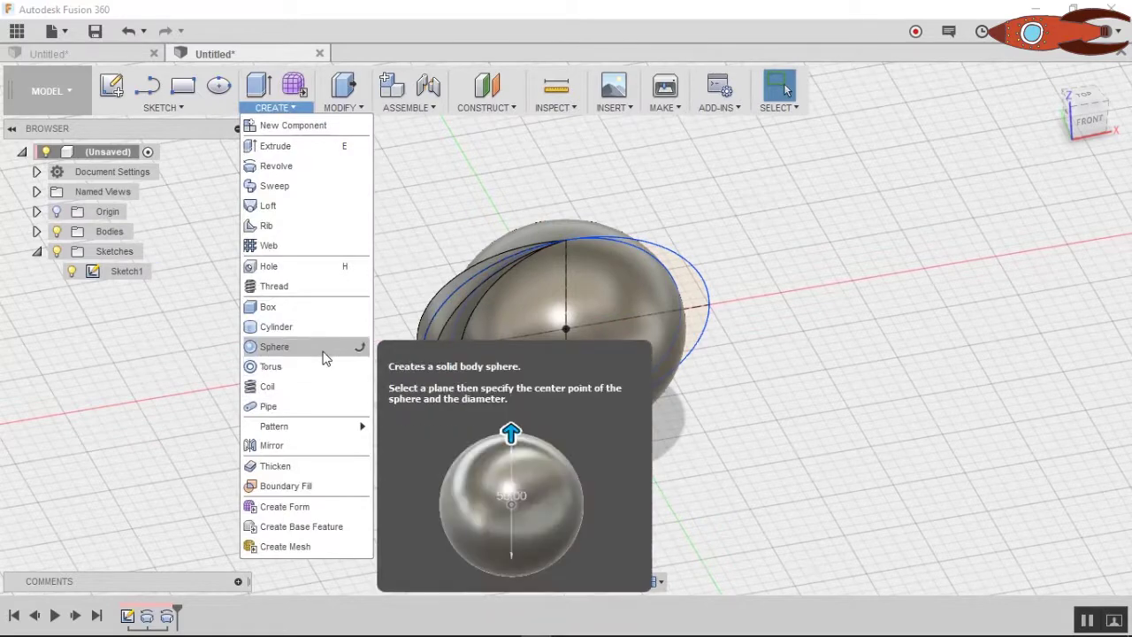
Circular-pattern the slice body 12 times around the Z axis.
{"action": "mouse_move", "coordinate": [300, 426]}
{"action": "left_click", "coordinate": [416, 448]}
{"action": "left_click", "coordinate": [453, 362]}
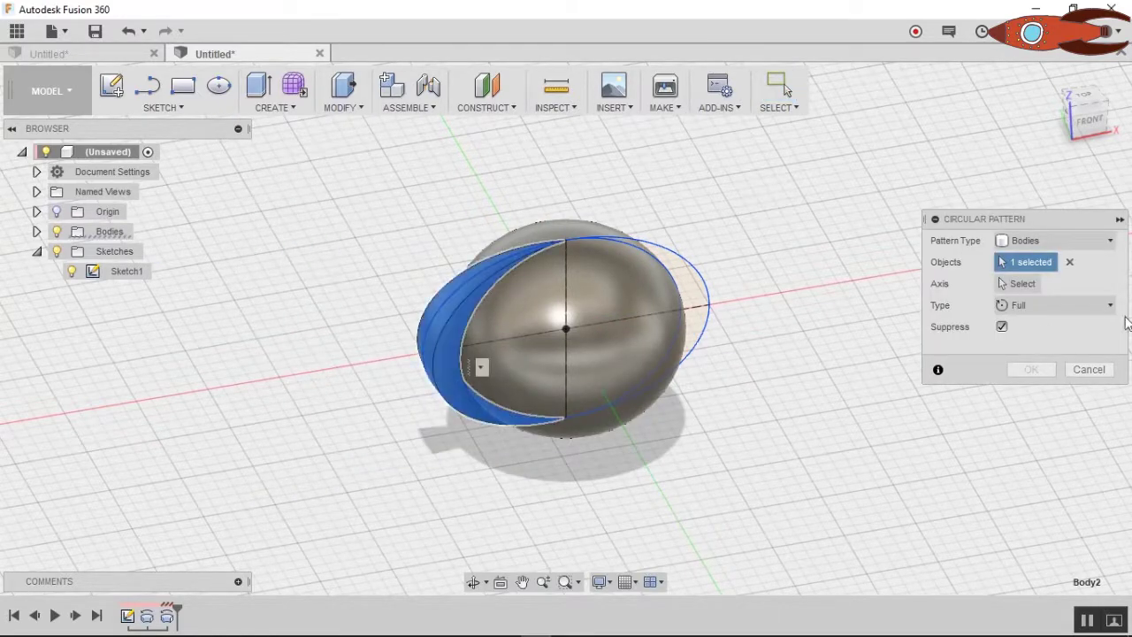
{"action": "left_click", "coordinate": [1021, 284]}
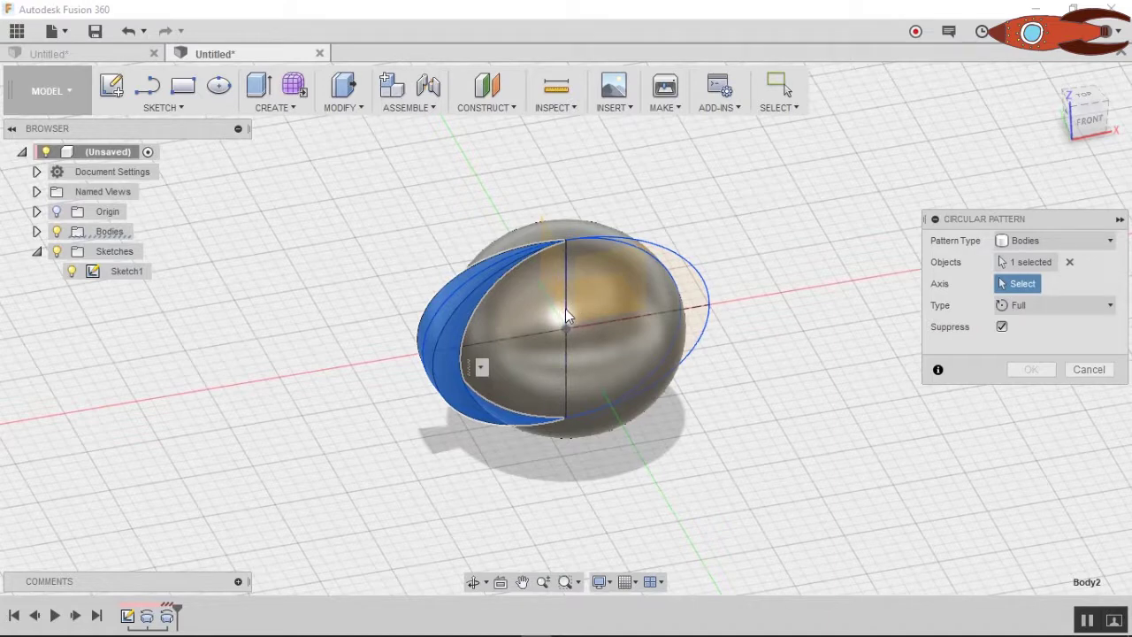
{"action": "right_click", "coordinate": [568, 317]}
{"action": "left_click", "coordinate": [569, 318]}
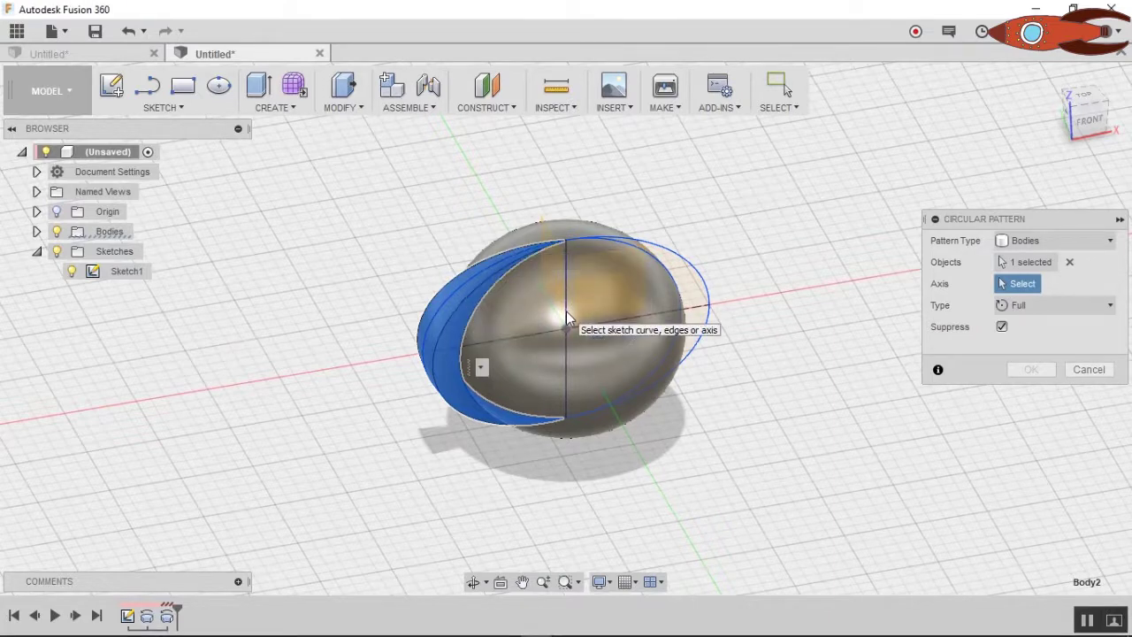
{"action": "left_click", "coordinate": [568, 317]}
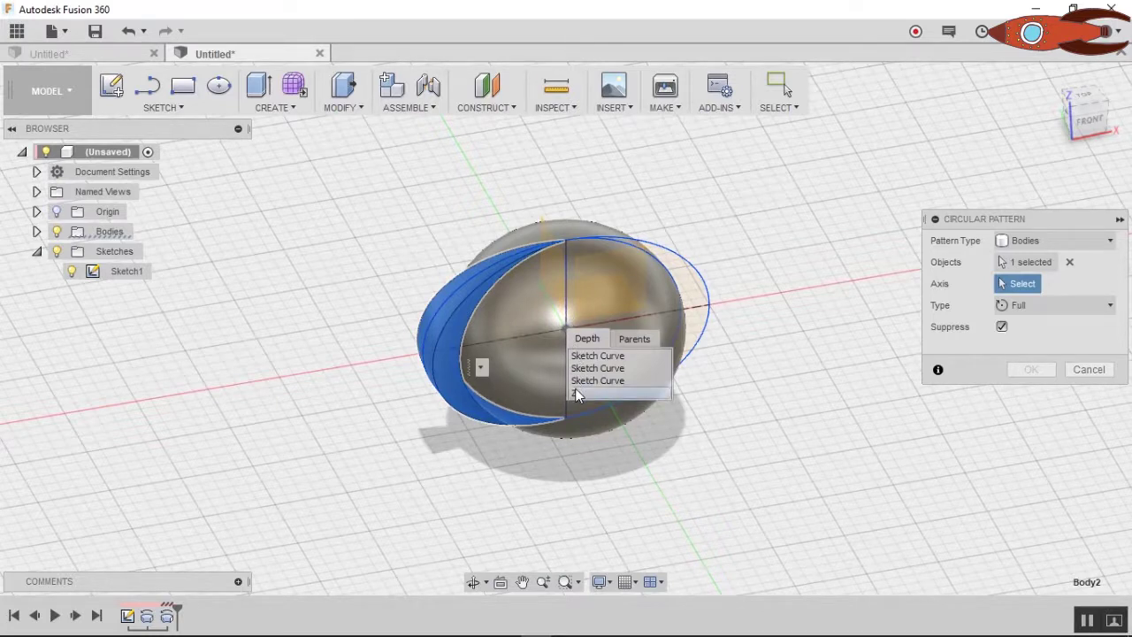
{"action": "left_click", "coordinate": [577, 390]}
{"action": "double_click", "coordinate": [1009, 349]}
{"action": "type", "text": "12"}
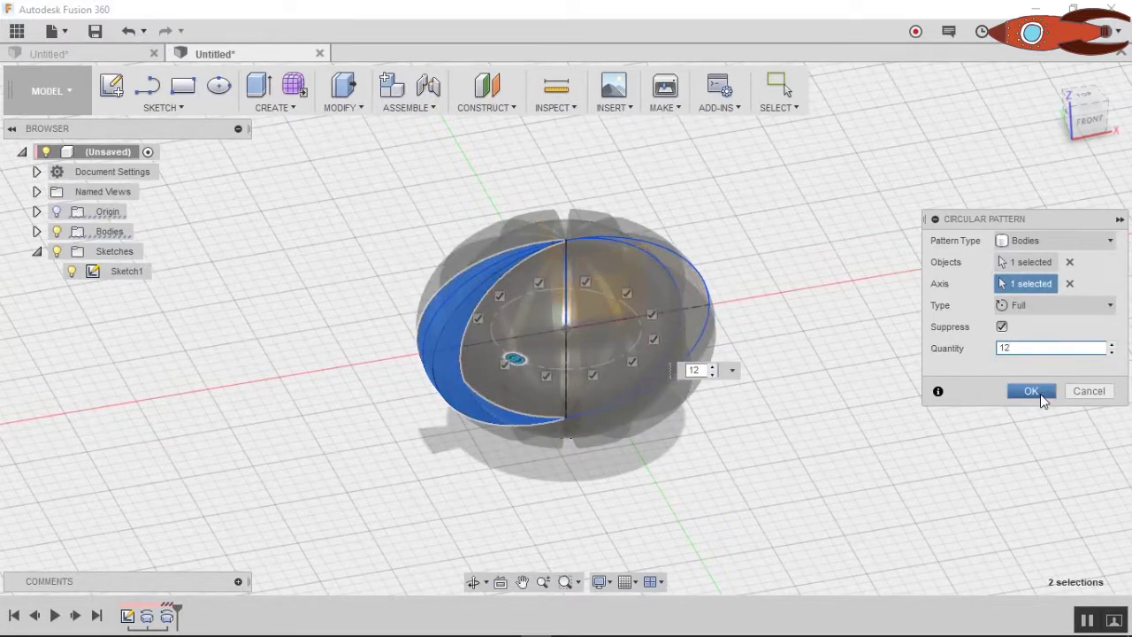
{"action": "left_click", "coordinate": [1041, 392]}
Roll the timeline back to before the circular pattern.
{"action": "mouse_move", "coordinate": [728, 415]}
{"action": "middle_mouse_down", "text": "shift"}
{"action": "mouse_move", "coordinate": [722, 431]}
{"action": "mouse_move", "coordinate": [711, 402]}
{"action": "middle_mouse_up", "text": "shift"}
{"action": "key", "text": "Escape"}
{"action": "mouse_move", "coordinate": [146, 609]}
{"action": "left_mouse_down"}
{"action": "mouse_move", "coordinate": [198, 608]}
{"action": "mouse_move", "coordinate": [175, 609]}
{"action": "left_mouse_up"}
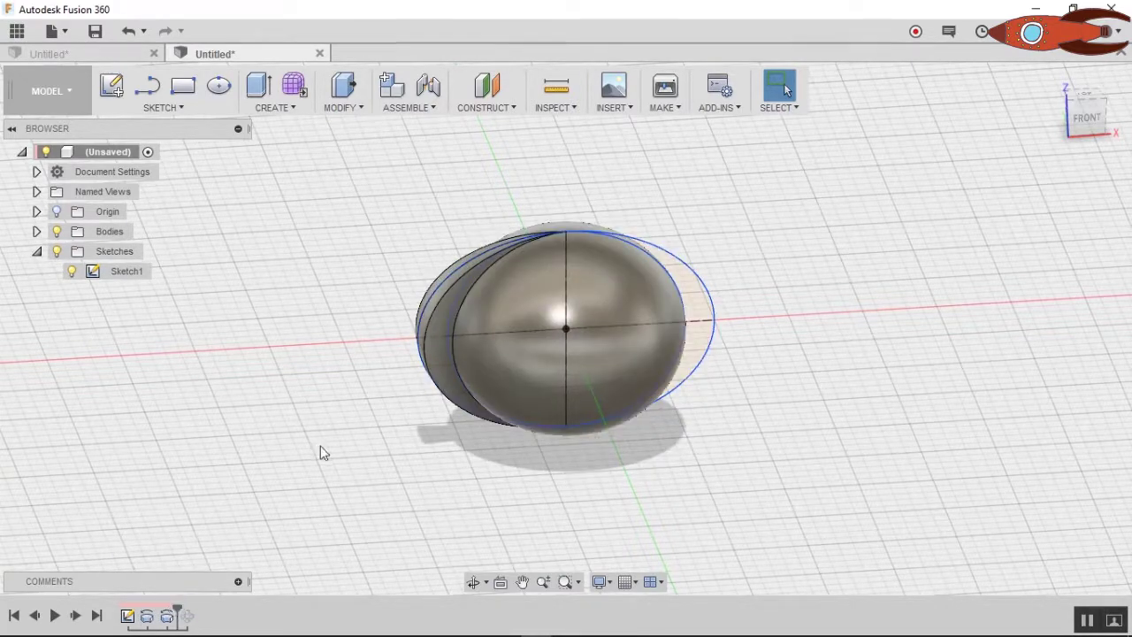
{"action": "middle_click_drag", "start_coordinate": [319, 452], "coordinate": [336, 480], "text": "shift"}
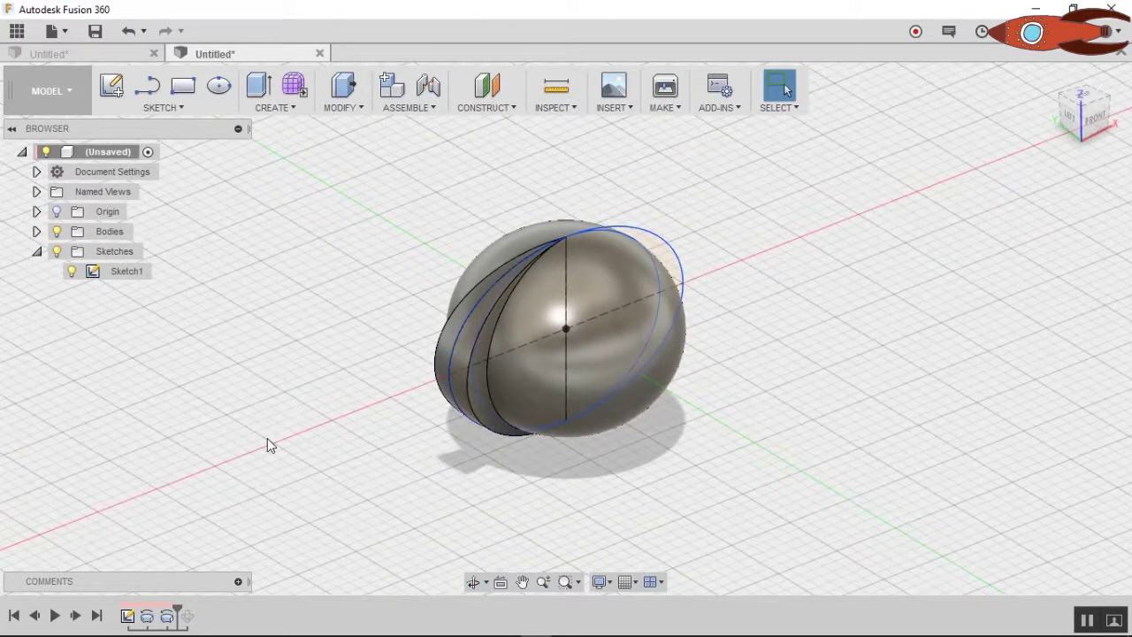
Fillet the slice's two long edges with a 5 mm radius.
{"action": "left_click", "coordinate": [343, 90]}
{"action": "left_click", "coordinate": [354, 144]}
{"action": "left_click", "coordinate": [482, 341]}
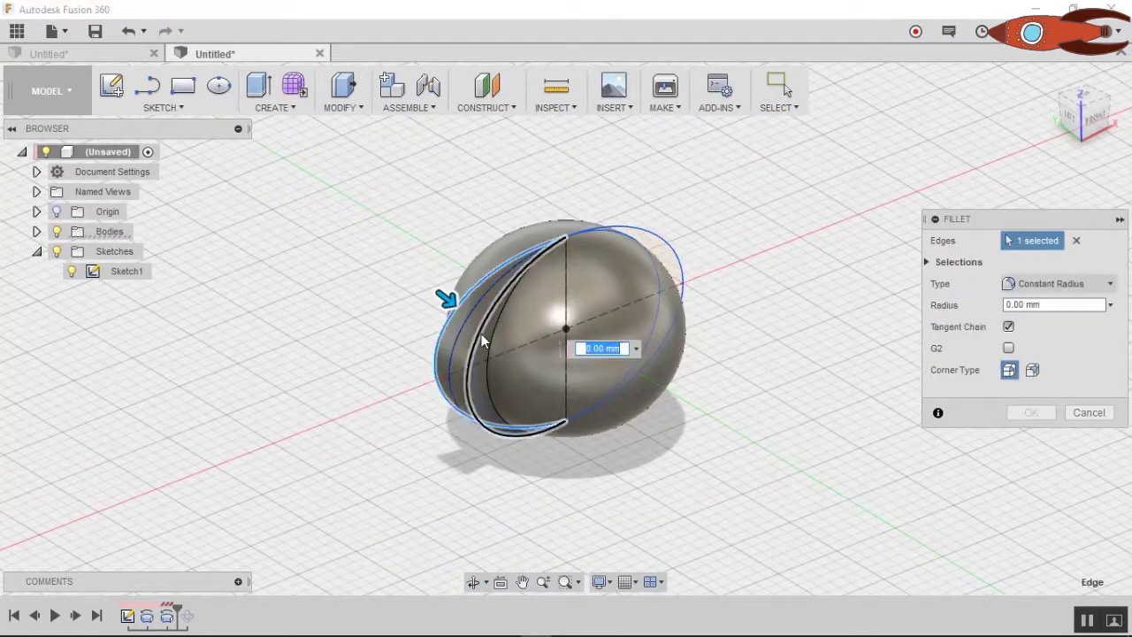
{"action": "left_click", "coordinate": [482, 336]}
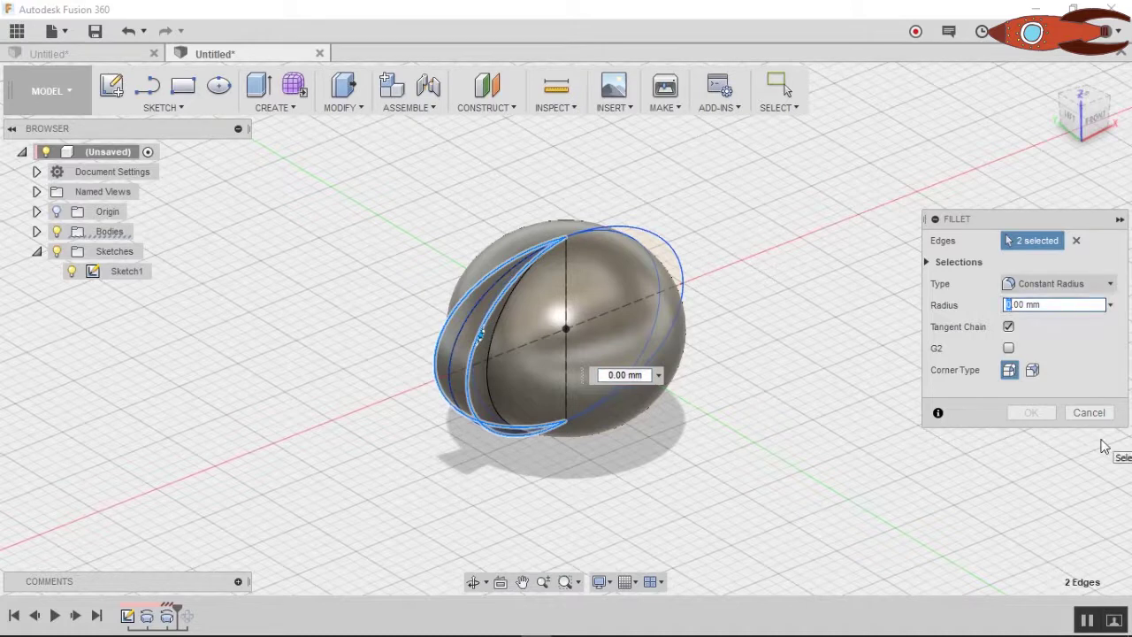
{"action": "type", "text": "3"}
{"action": "double_click", "coordinate": [1026, 304]}
{"action": "type", "text": "8"}
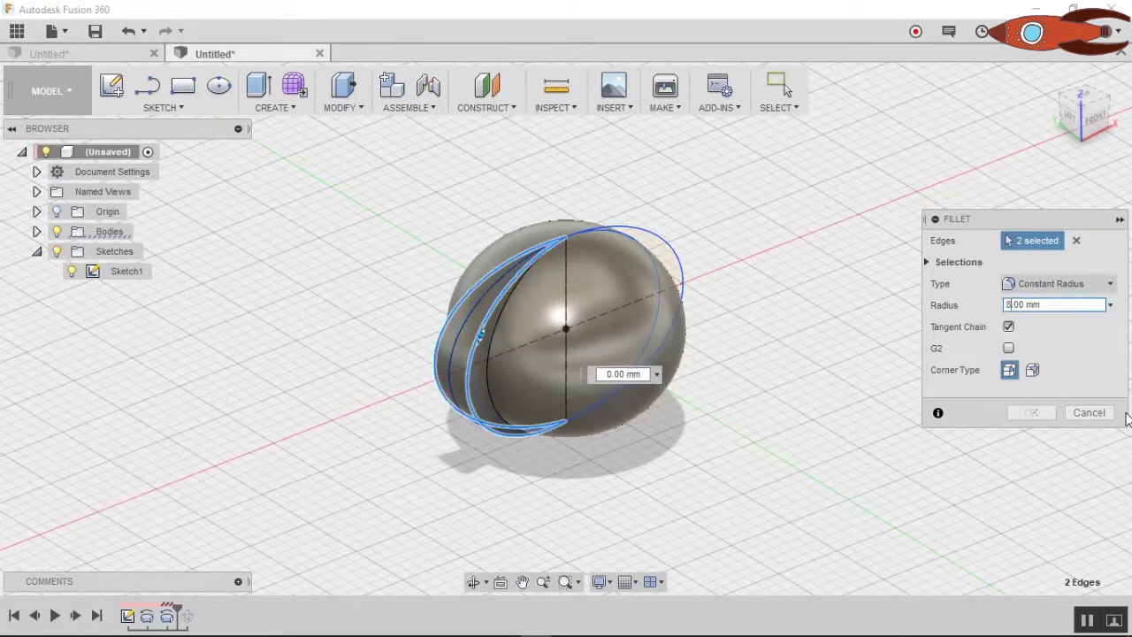
{"action": "type", "text": "5"}
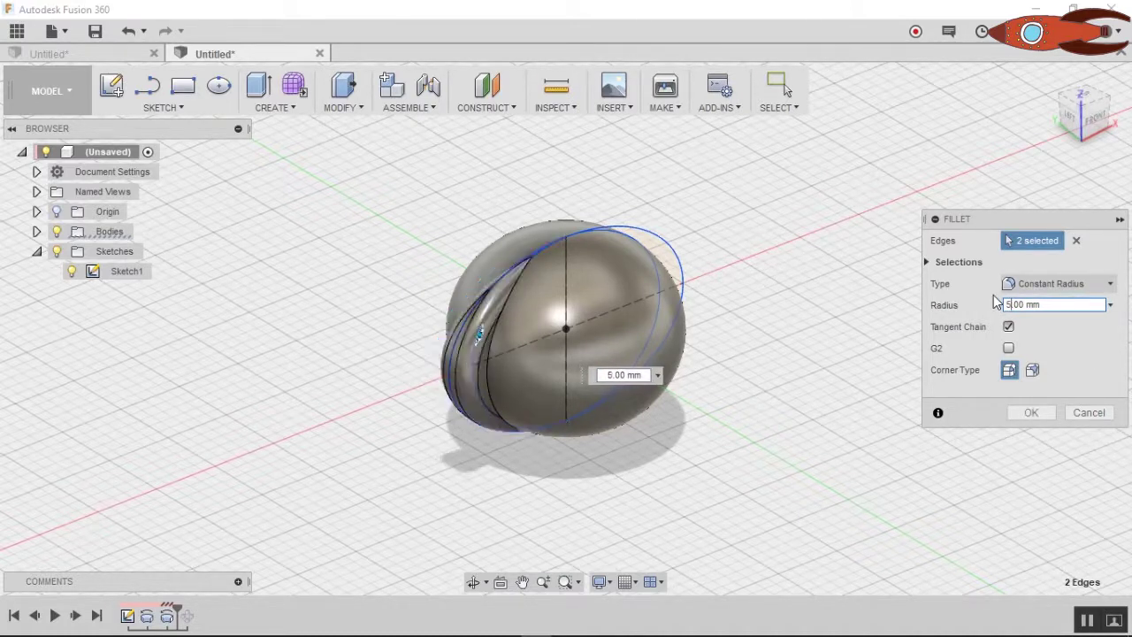
{"action": "left_click", "coordinate": [1032, 413]}
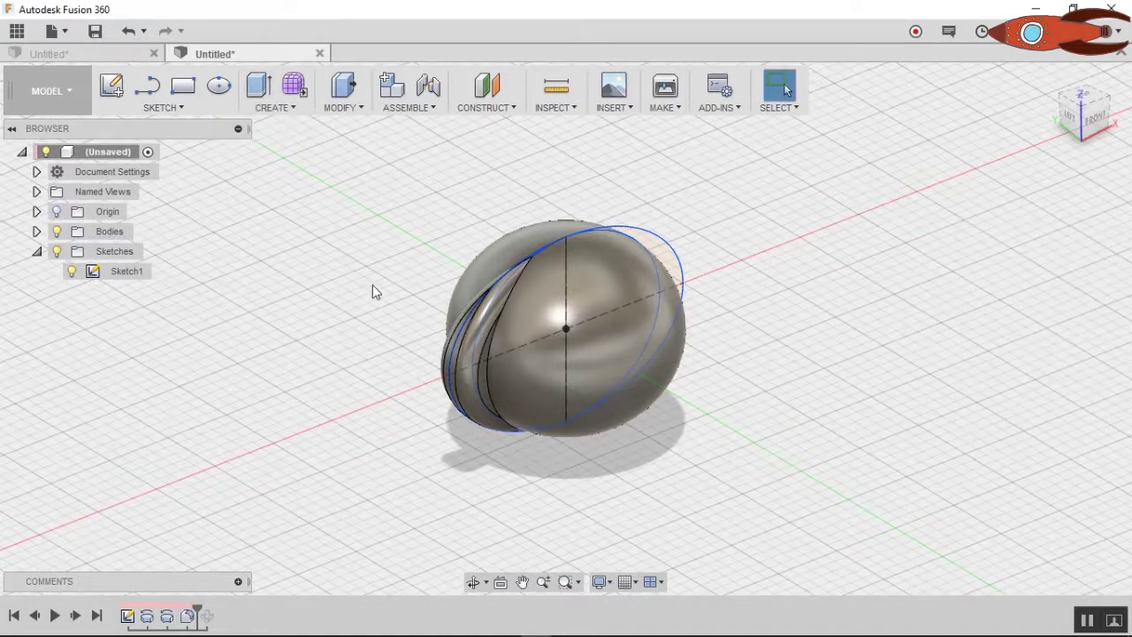
Join the slice and sphere bodies with Combine.
{"action": "left_click", "coordinate": [351, 110]}
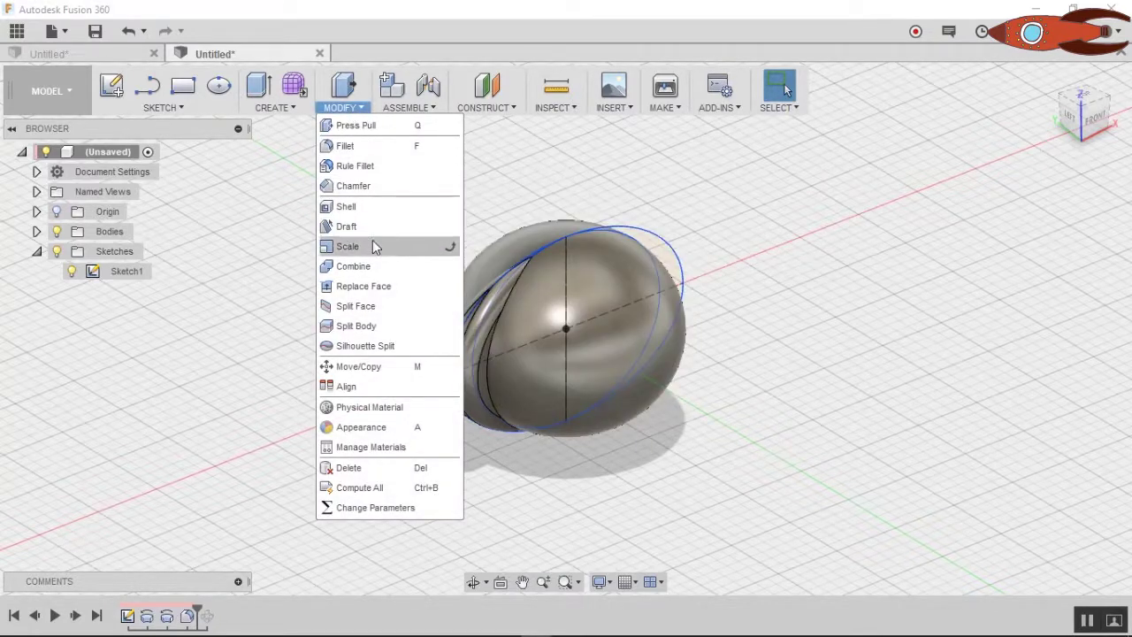
{"action": "left_click", "coordinate": [370, 266]}
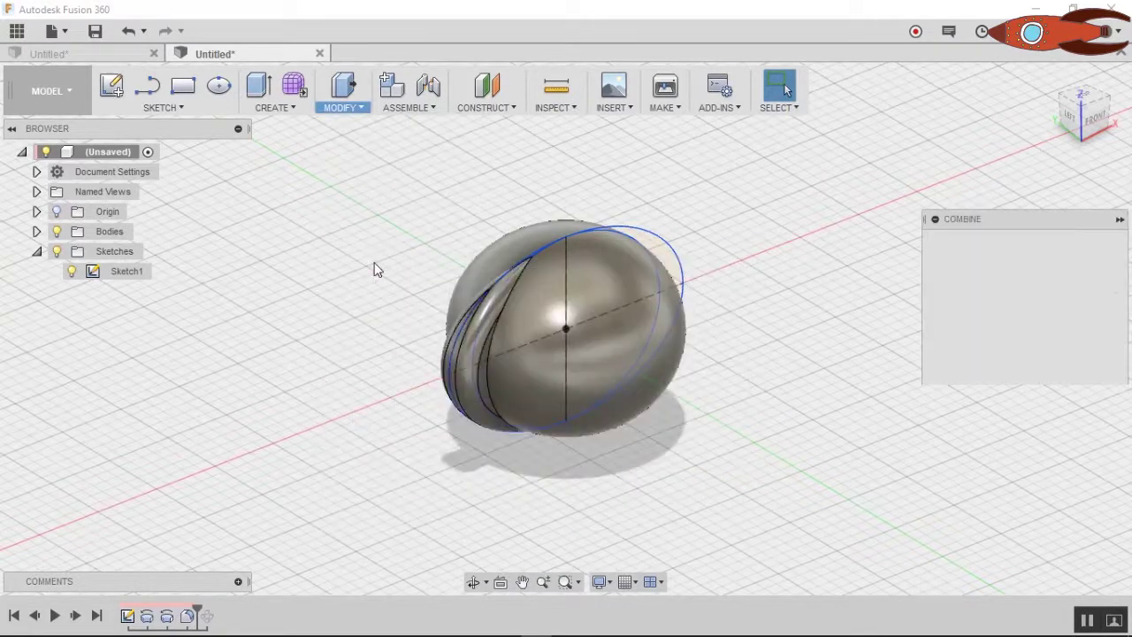
{"action": "left_click", "coordinate": [463, 336]}
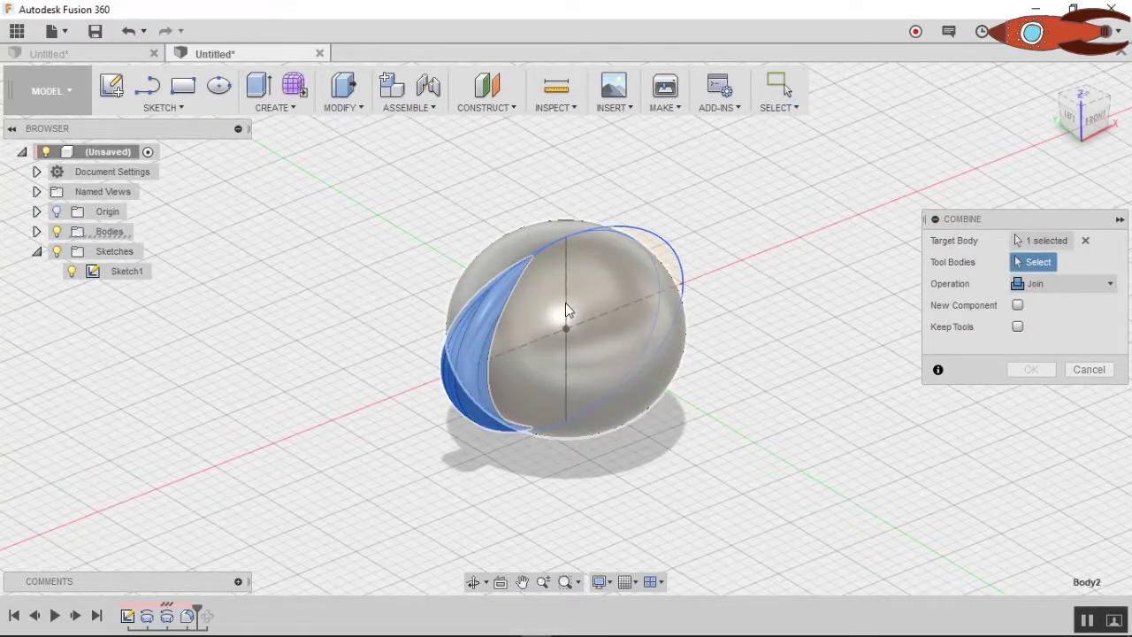
{"action": "left_click", "coordinate": [568, 309]}
{"action": "left_click", "coordinate": [1039, 373]}
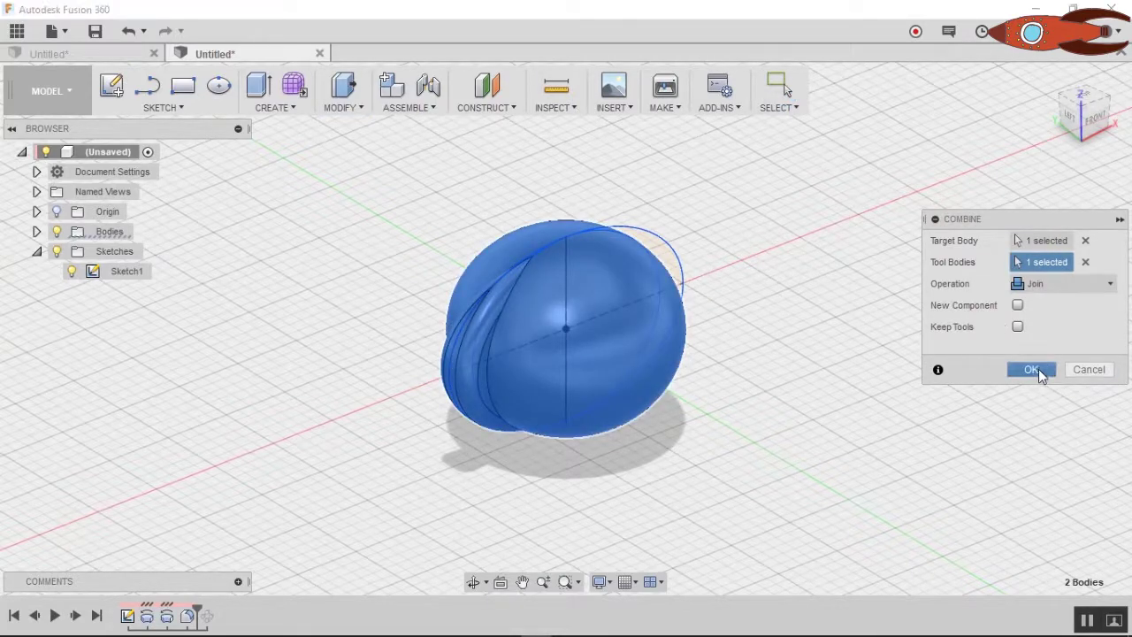
Fillet two more rib edges at 3 mm and hide Sketch1.
{"action": "left_click", "coordinate": [343, 109]}
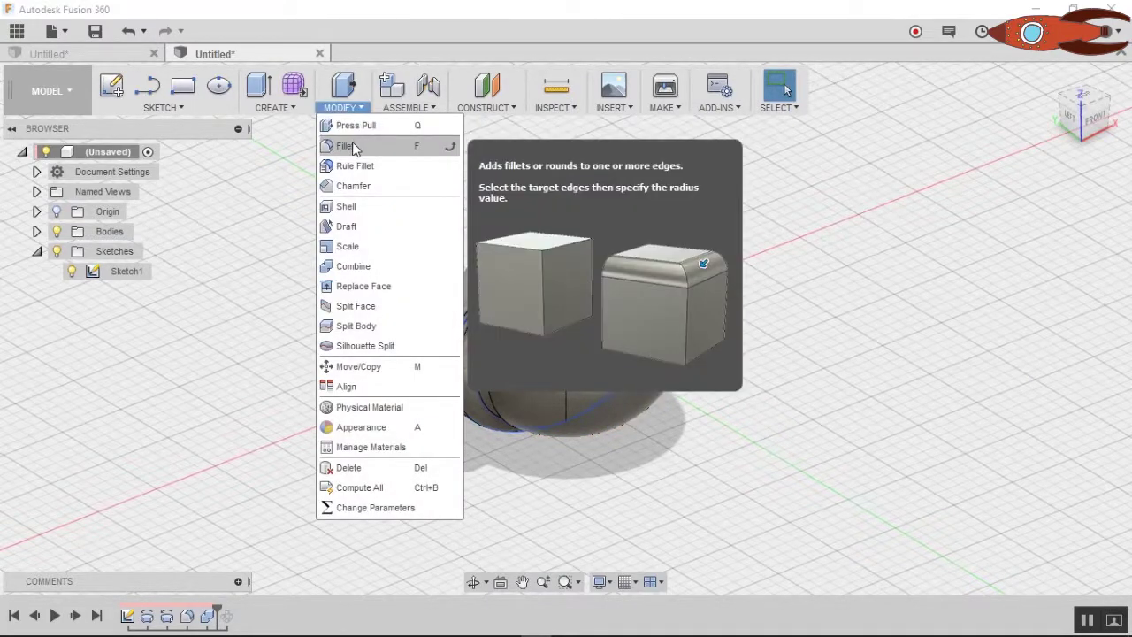
{"action": "left_click", "coordinate": [352, 148]}
{"action": "left_click", "coordinate": [488, 371]}
{"action": "middle_click_drag", "start_coordinate": [292, 349], "coordinate": [796, 372], "text": "shift"}
{"action": "left_click", "coordinate": [619, 380]}
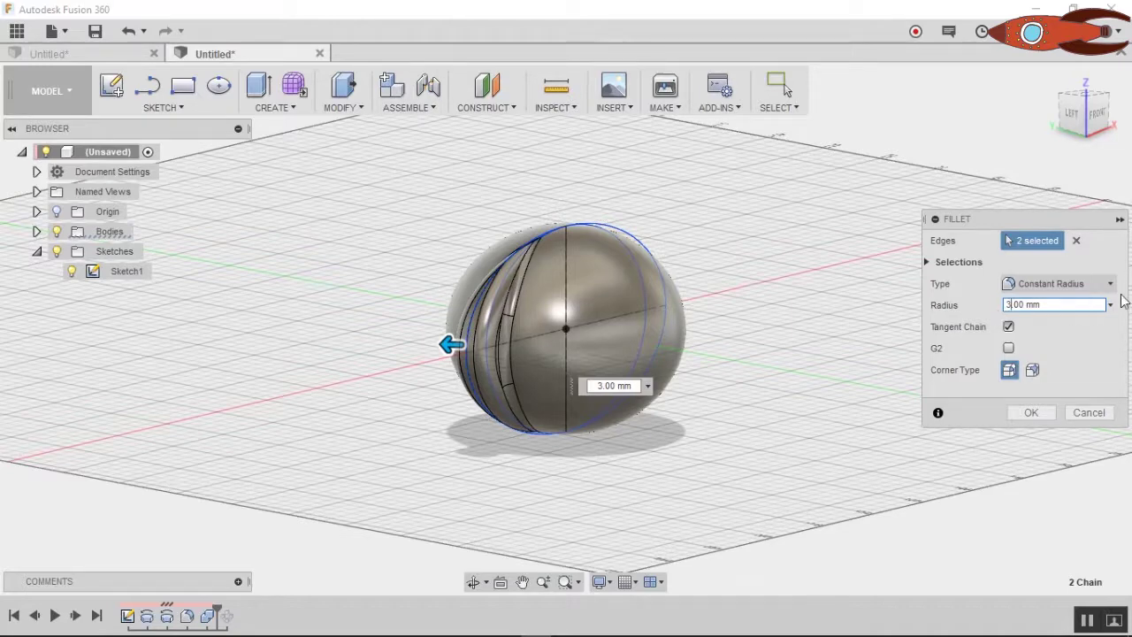
{"action": "left_click", "coordinate": [1031, 412]}
{"action": "middle_click_drag", "start_coordinate": [888, 386], "coordinate": [76, 271], "text": "shift"}
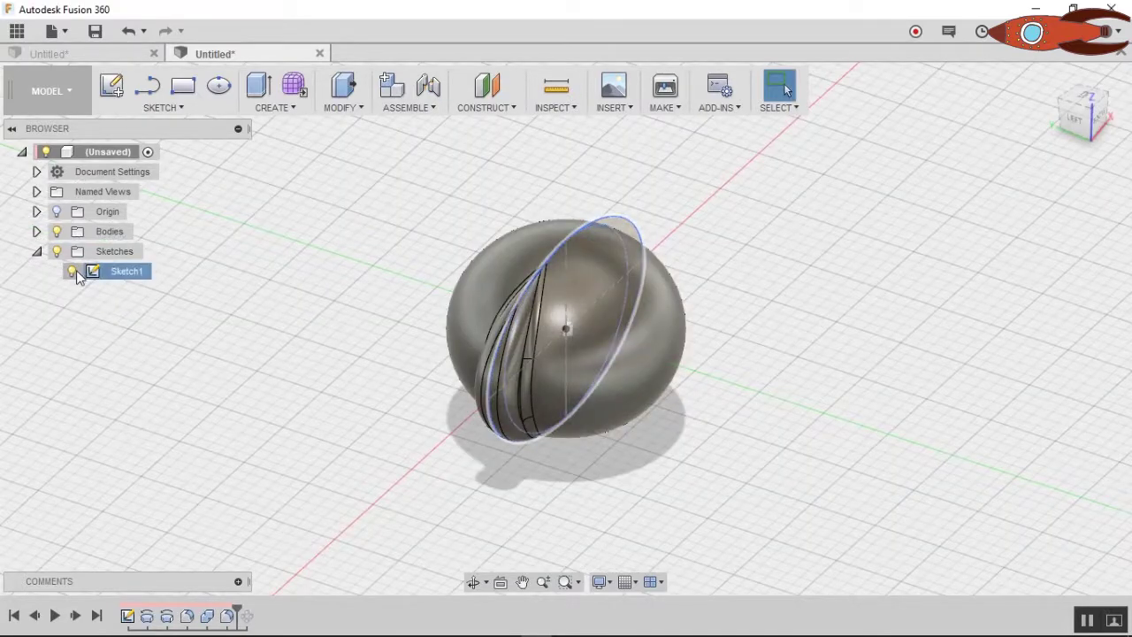
{"action": "left_click", "coordinate": [72, 270]}
Circular-pattern the filleted rib body 12 times around the Z axis.
{"action": "left_click", "coordinate": [292, 108]}
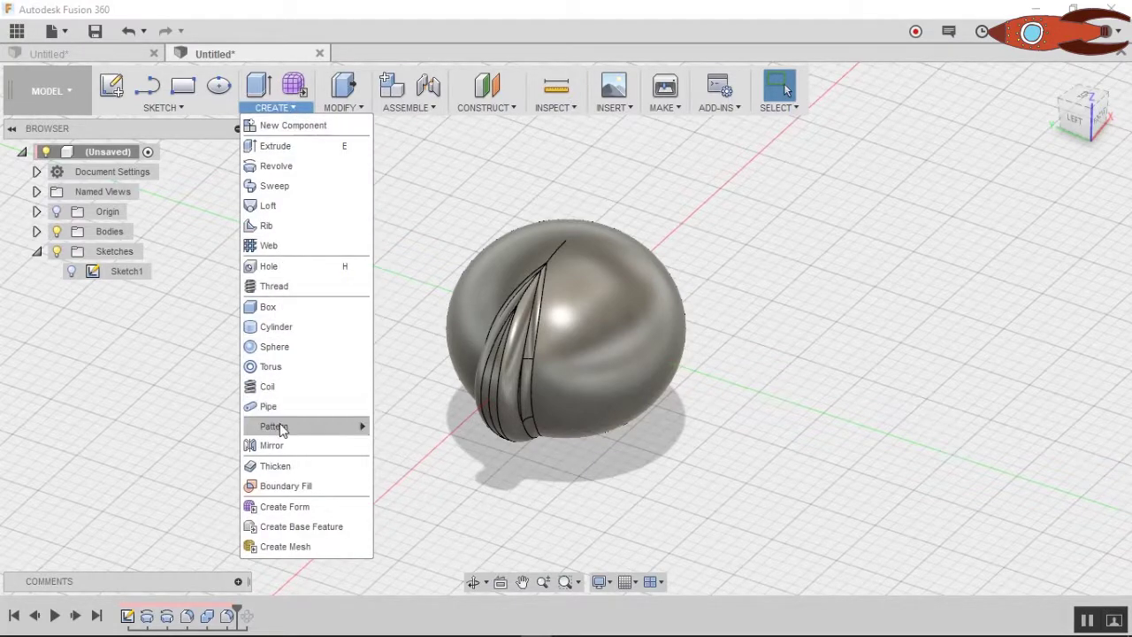
{"action": "mouse_move", "coordinate": [314, 429]}
{"action": "left_click", "coordinate": [435, 448]}
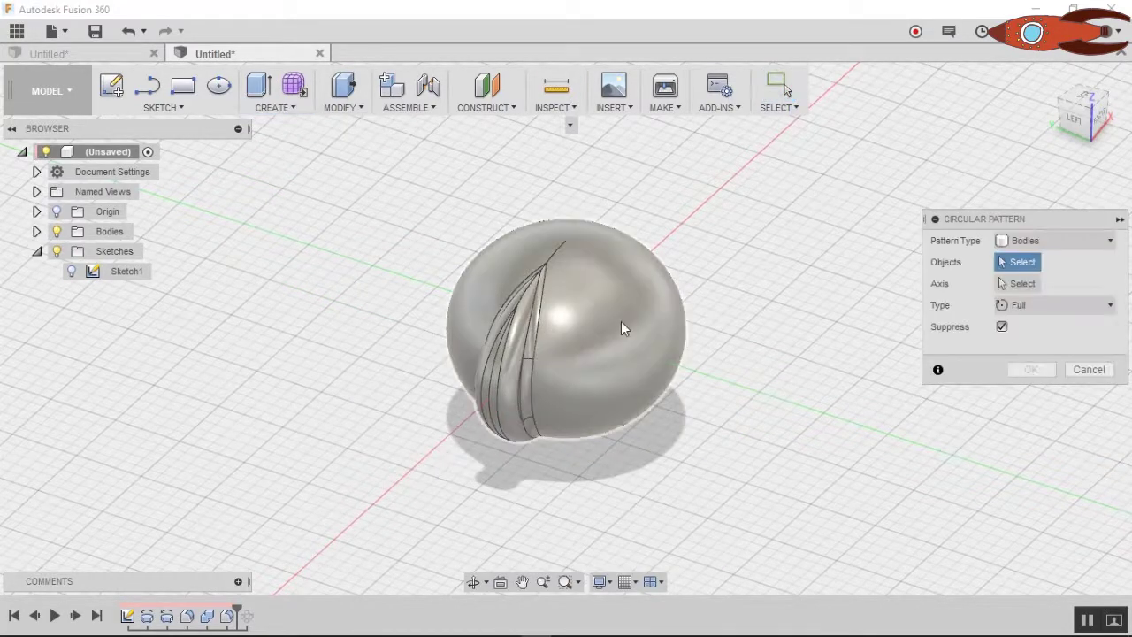
{"action": "left_click", "coordinate": [621, 327]}
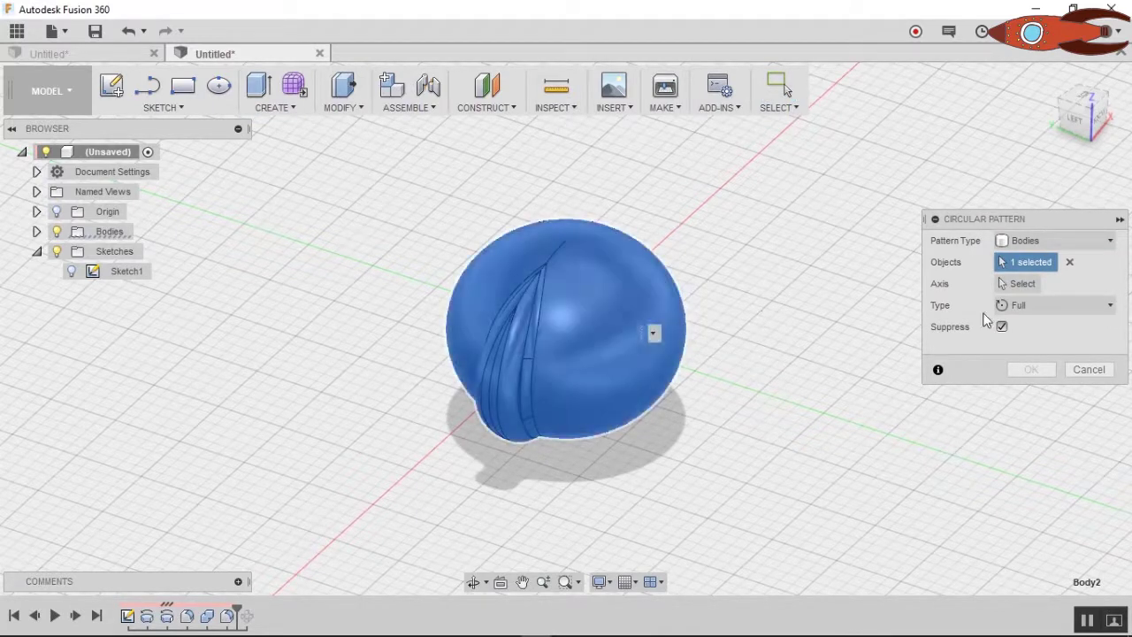
{"action": "left_click", "coordinate": [1019, 283]}
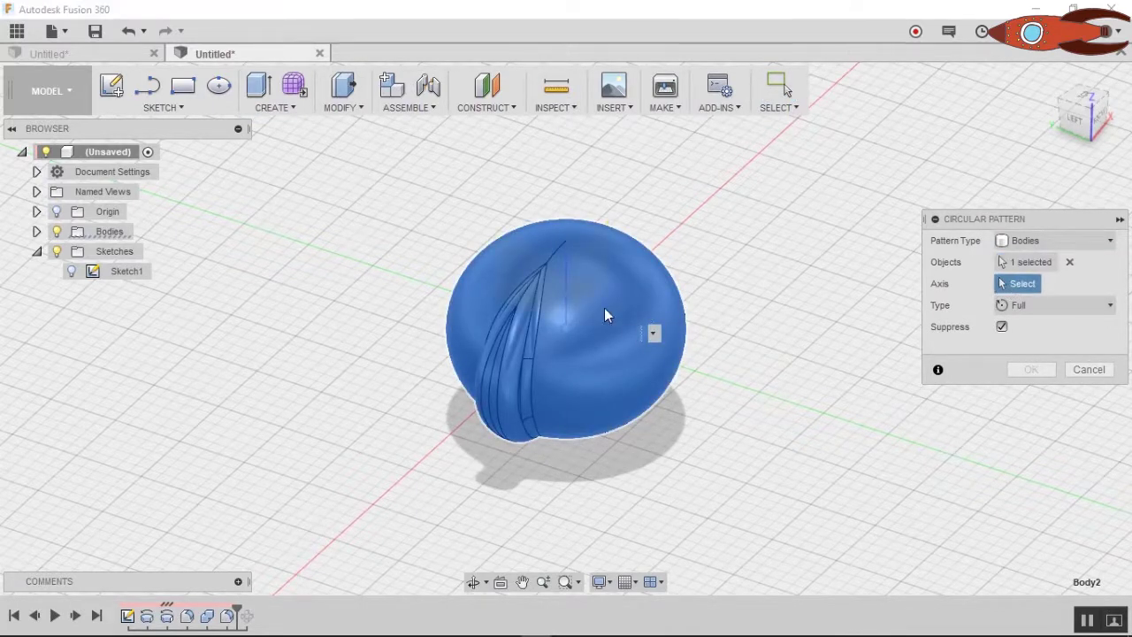
{"action": "left_click", "coordinate": [568, 322]}
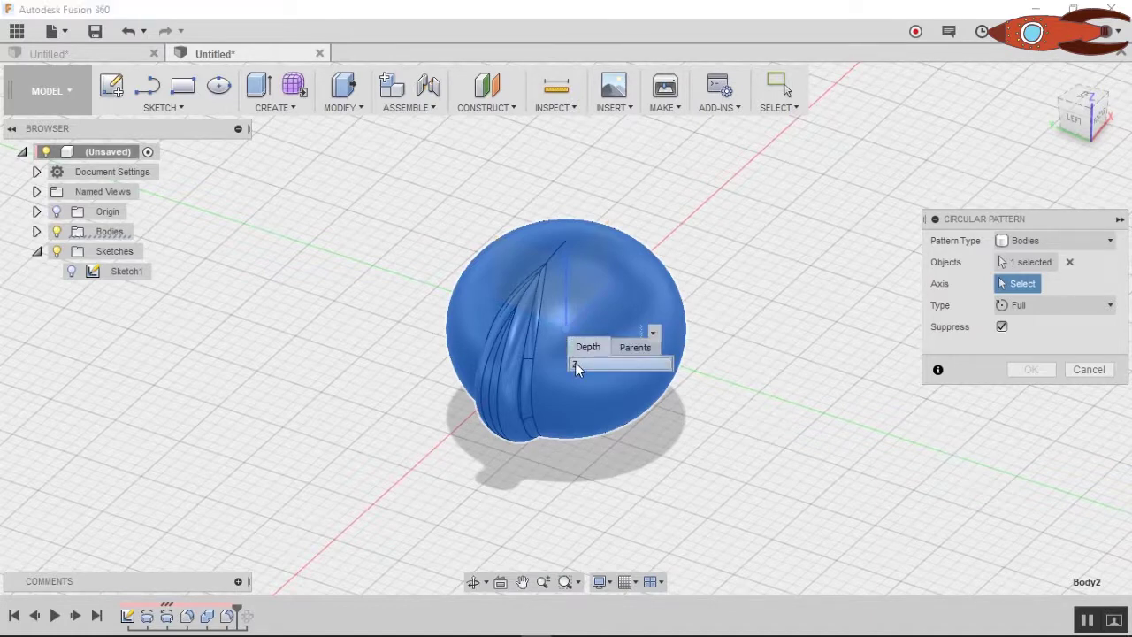
{"action": "left_click", "coordinate": [575, 364]}
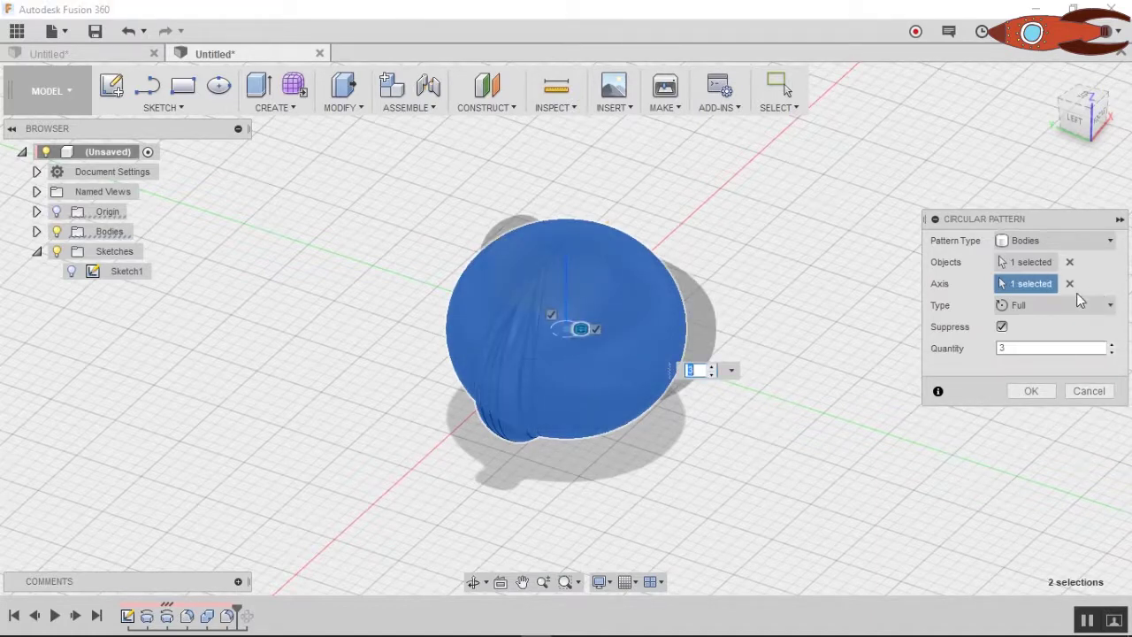
{"action": "left_click_drag", "start_coordinate": [1032, 344], "coordinate": [983, 349]}
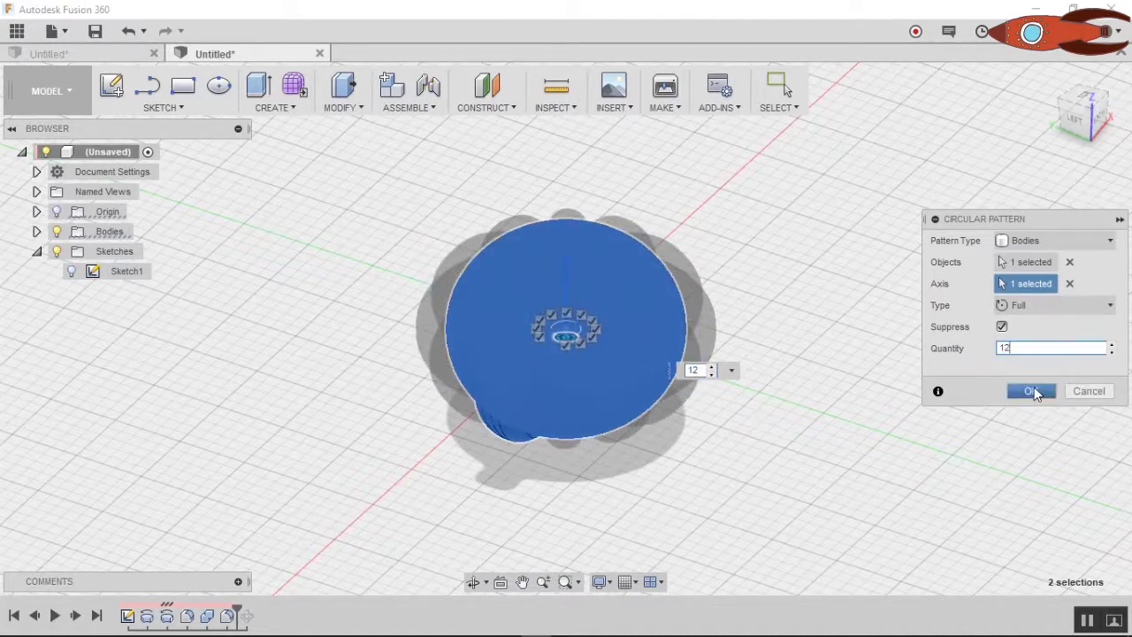
{"action": "left_click", "coordinate": [1033, 391]}
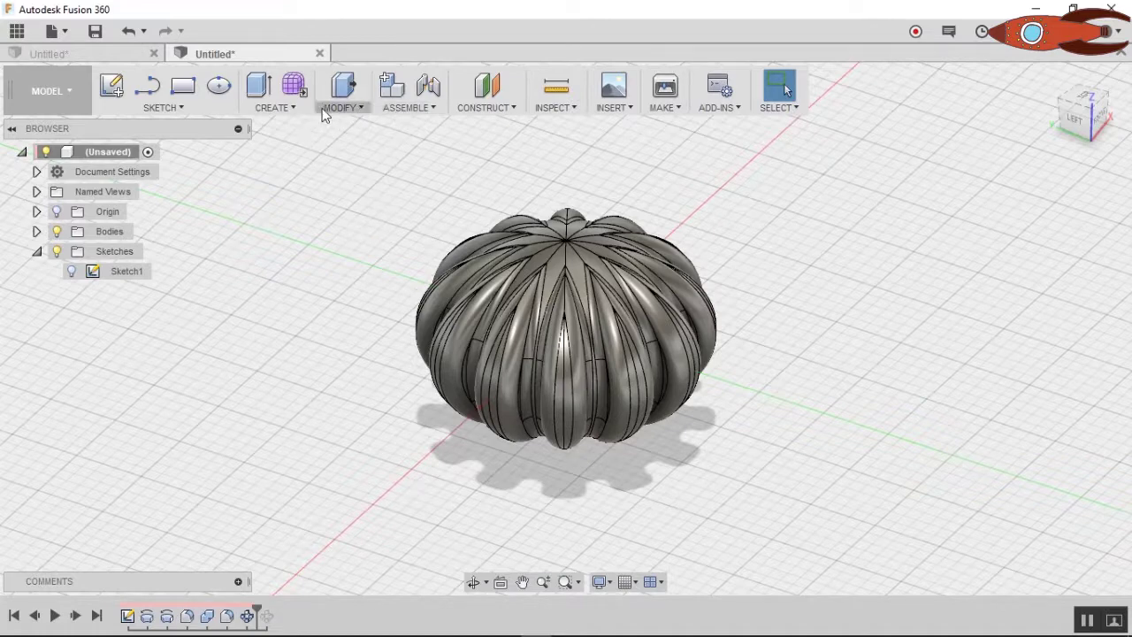
Combine the main body with the window-selected ribs using a Join operation.
{"action": "left_click", "coordinate": [352, 108]}
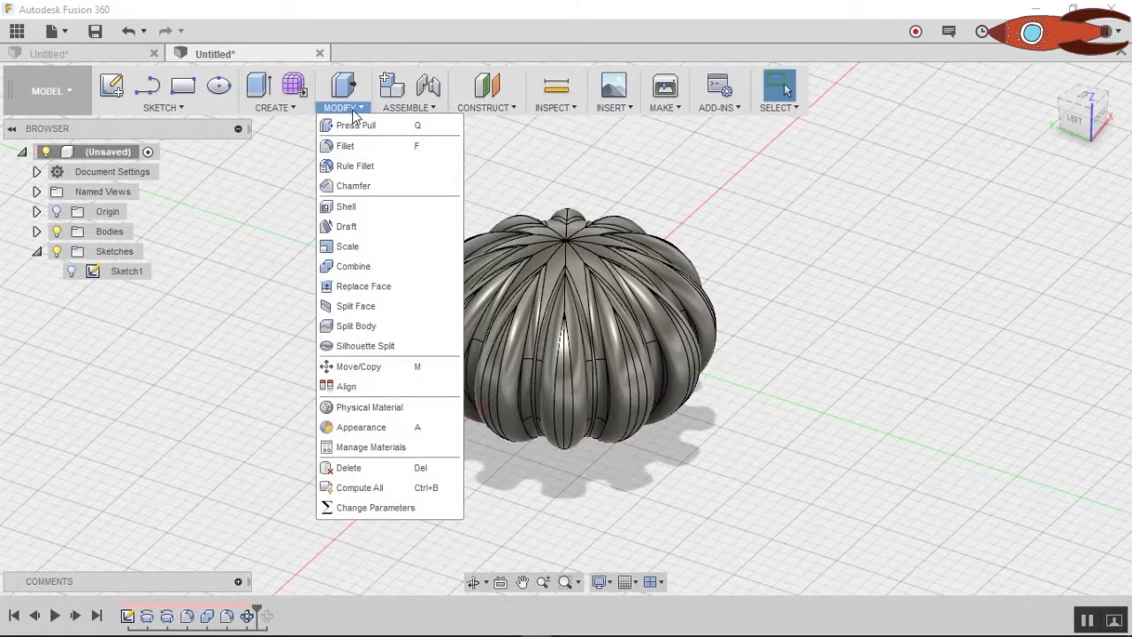
{"action": "left_click", "coordinate": [354, 265]}
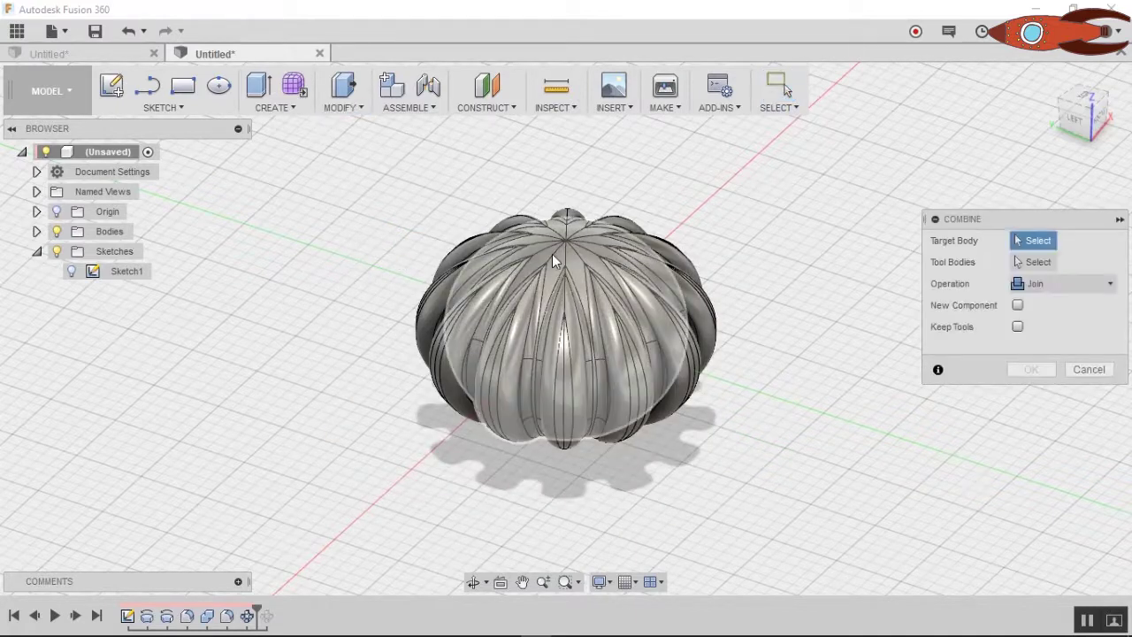
{"action": "left_click", "coordinate": [432, 282]}
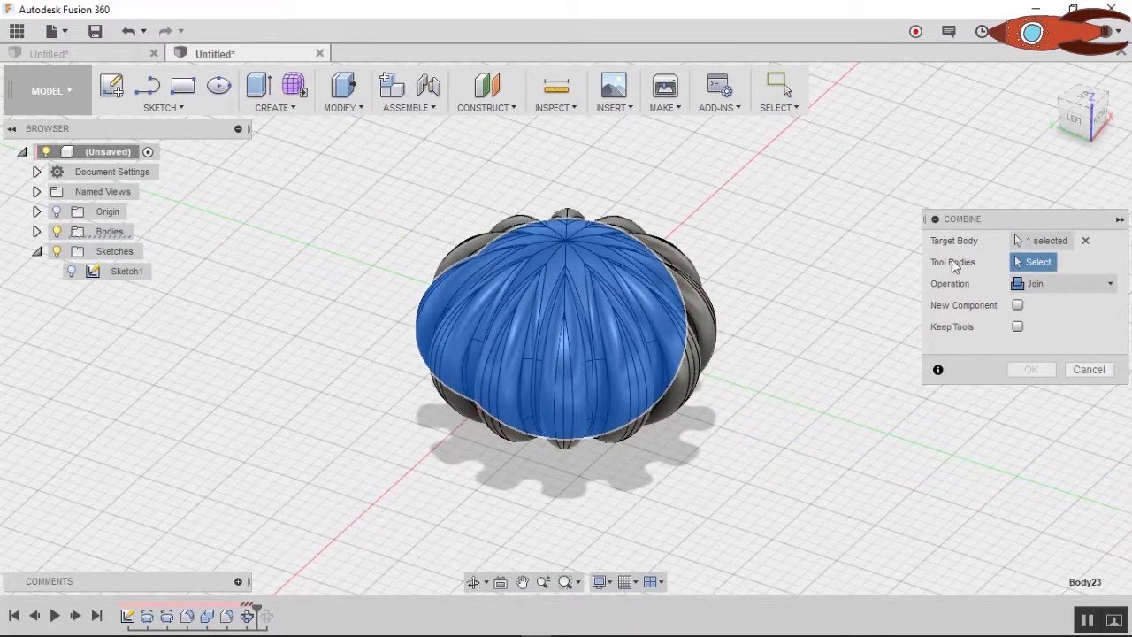
{"action": "left_click_drag", "start_coordinate": [379, 183], "coordinate": [771, 479]}
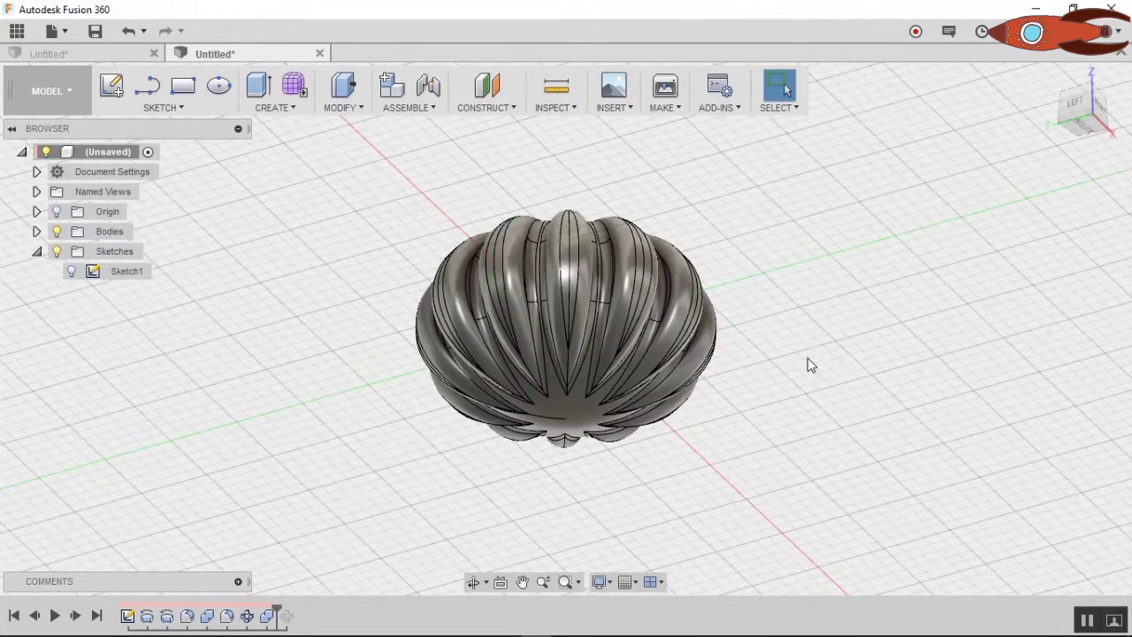
Hide Body23, show Sketch1, and view its ellipses from the front.
{"action": "middle_click_drag", "start_coordinate": [829, 347], "coordinate": [839, 372], "text": "shift"}
{"action": "left_click", "coordinate": [1079, 114]}
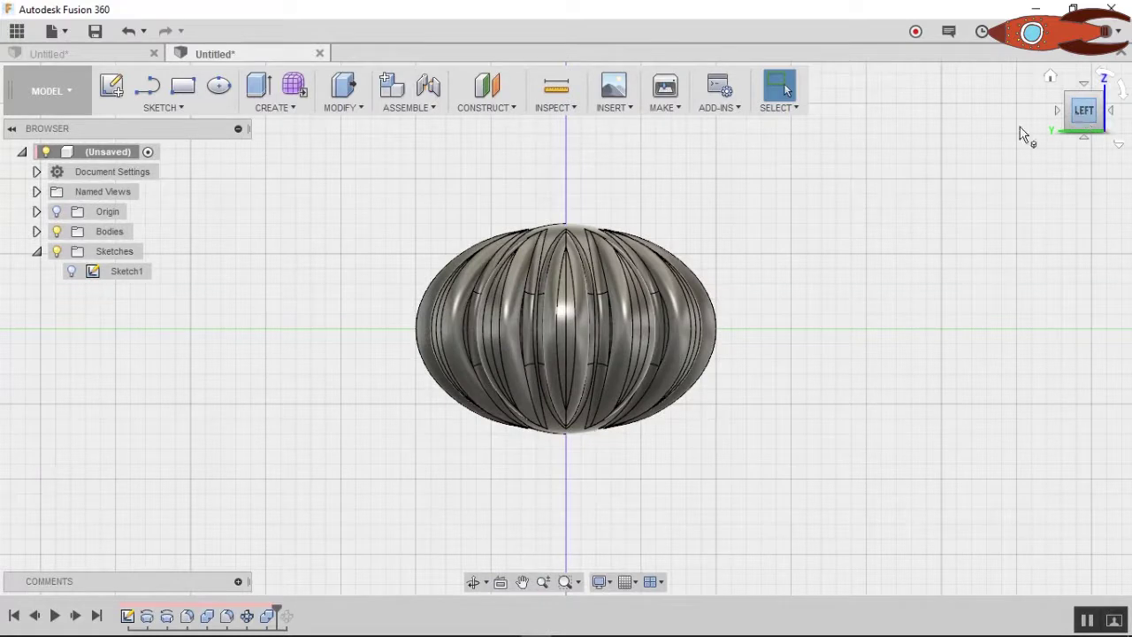
{"action": "left_click", "coordinate": [36, 232]}
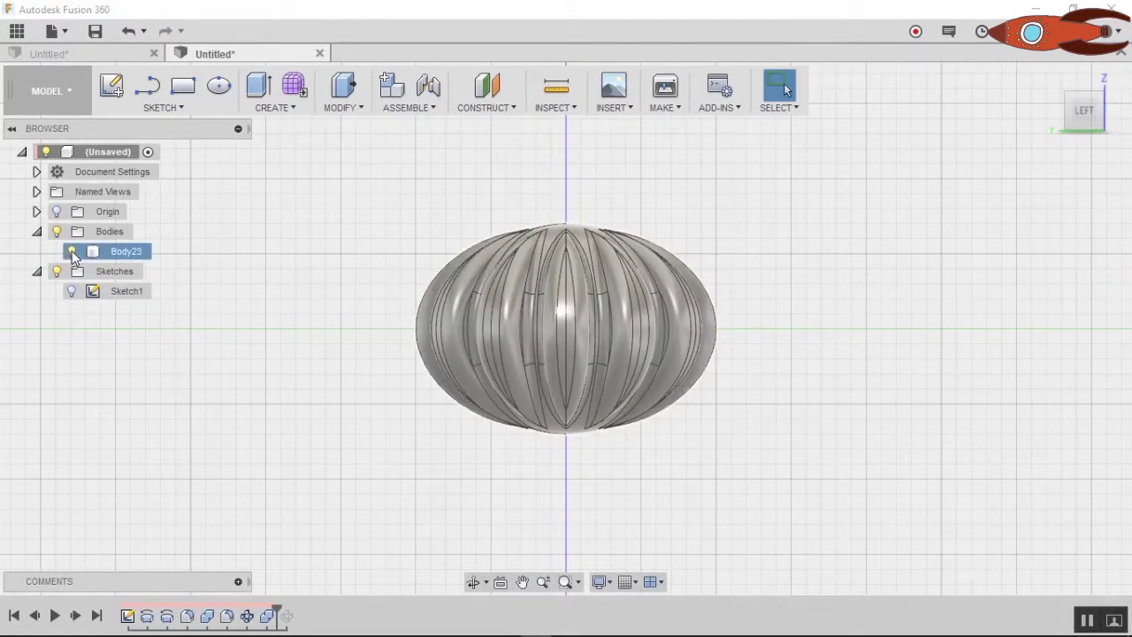
{"action": "left_click", "coordinate": [72, 251]}
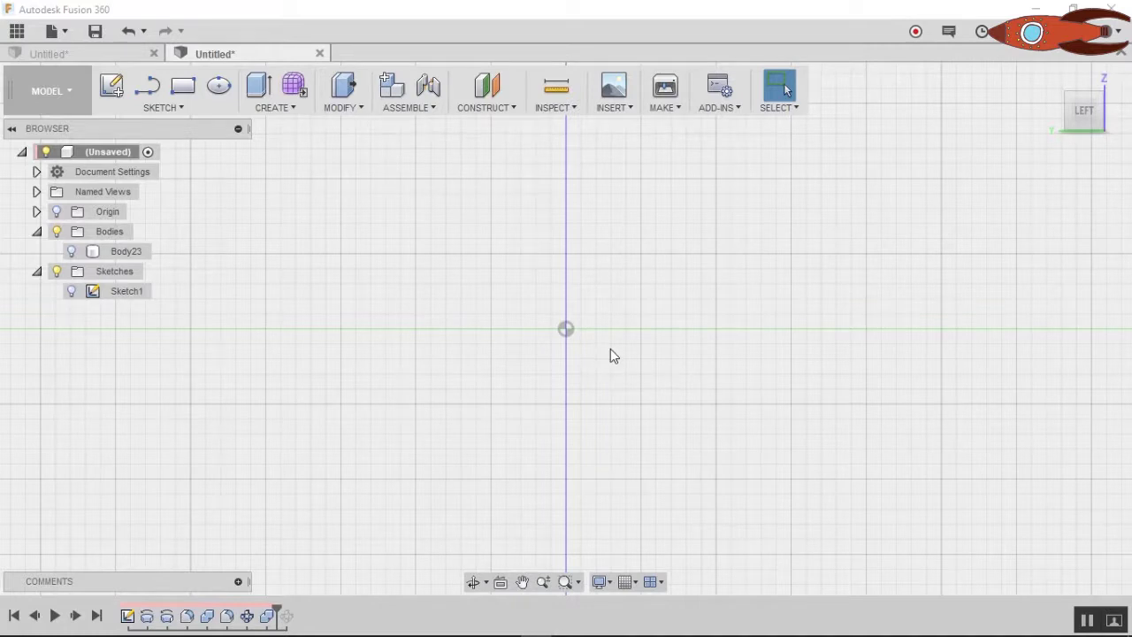
{"action": "left_click", "coordinate": [72, 291]}
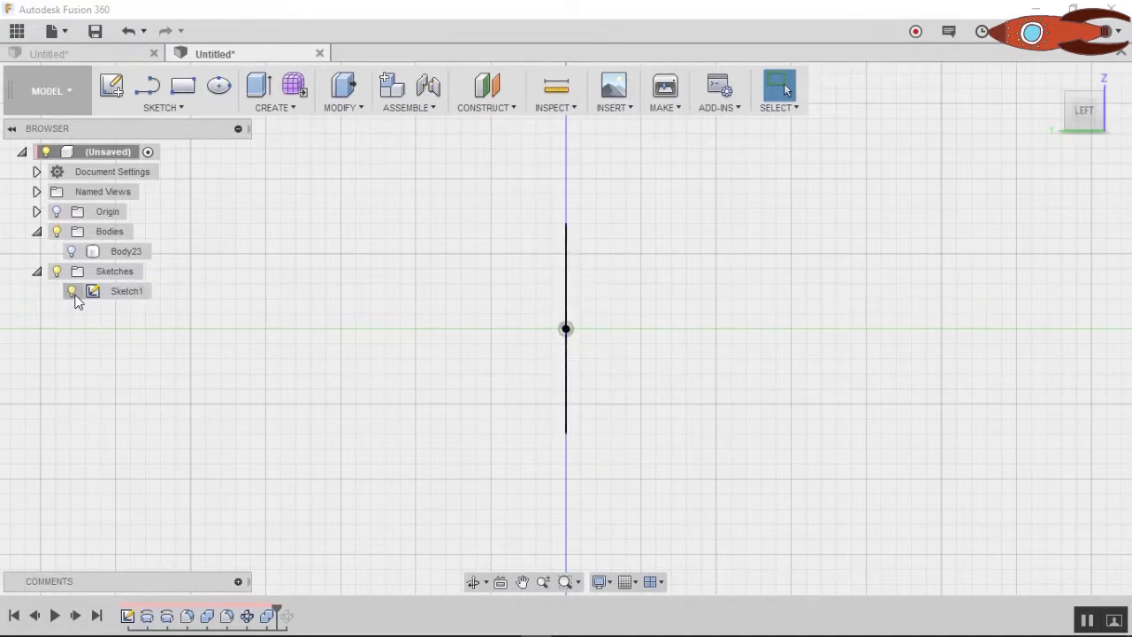
{"action": "mouse_move", "coordinate": [1112, 117]}
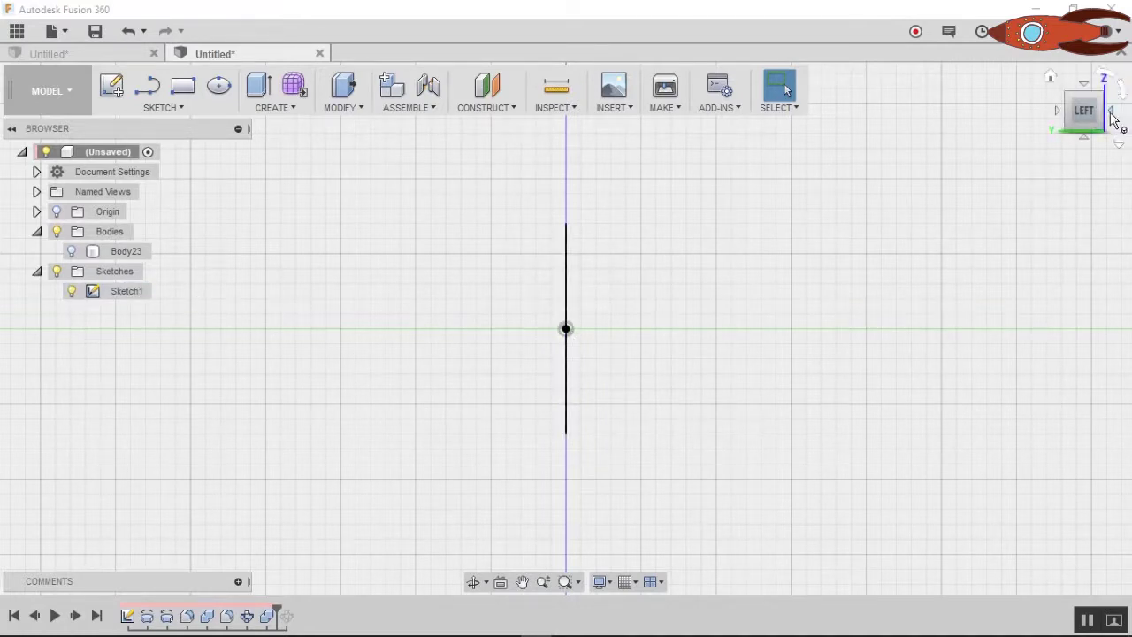
{"action": "left_click", "coordinate": [1112, 115]}
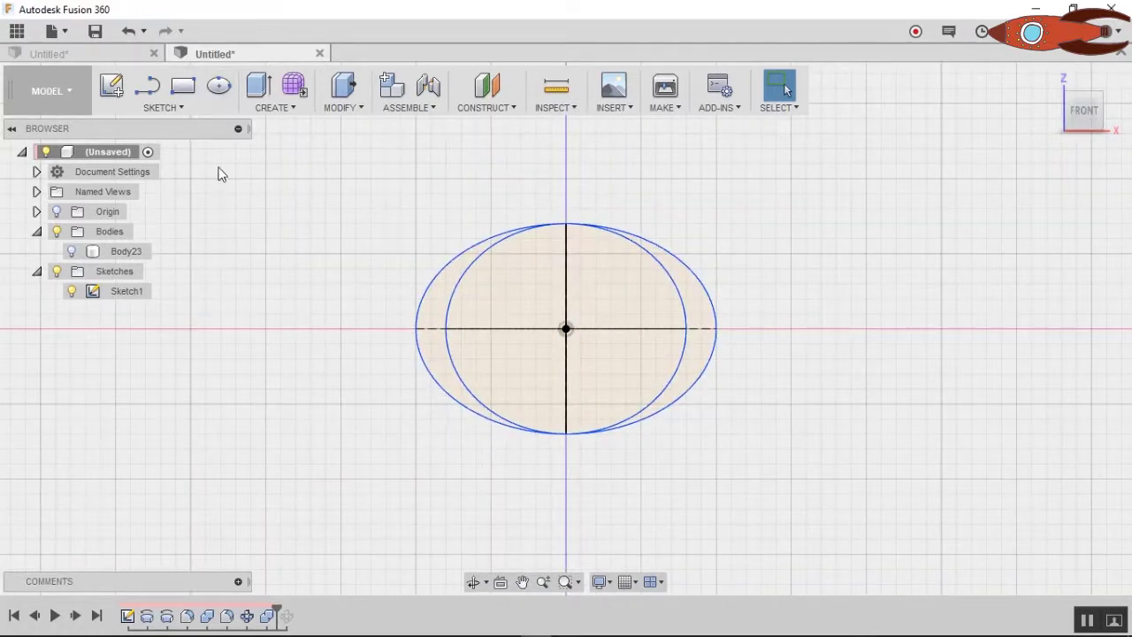
On the front plane, draw two 15 mm circles 45 mm apart below the ellipses.
{"action": "left_click", "coordinate": [170, 107]}
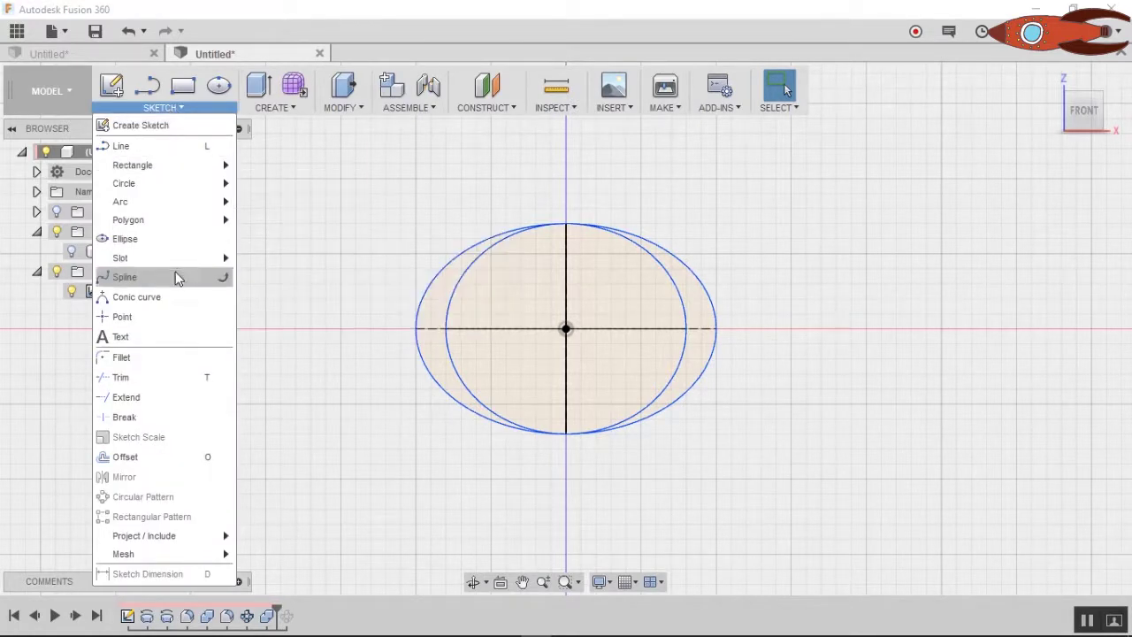
{"action": "left_click", "coordinate": [292, 185]}
{"action": "left_click", "coordinate": [531, 443]}
{"action": "left_click", "coordinate": [520, 434]}
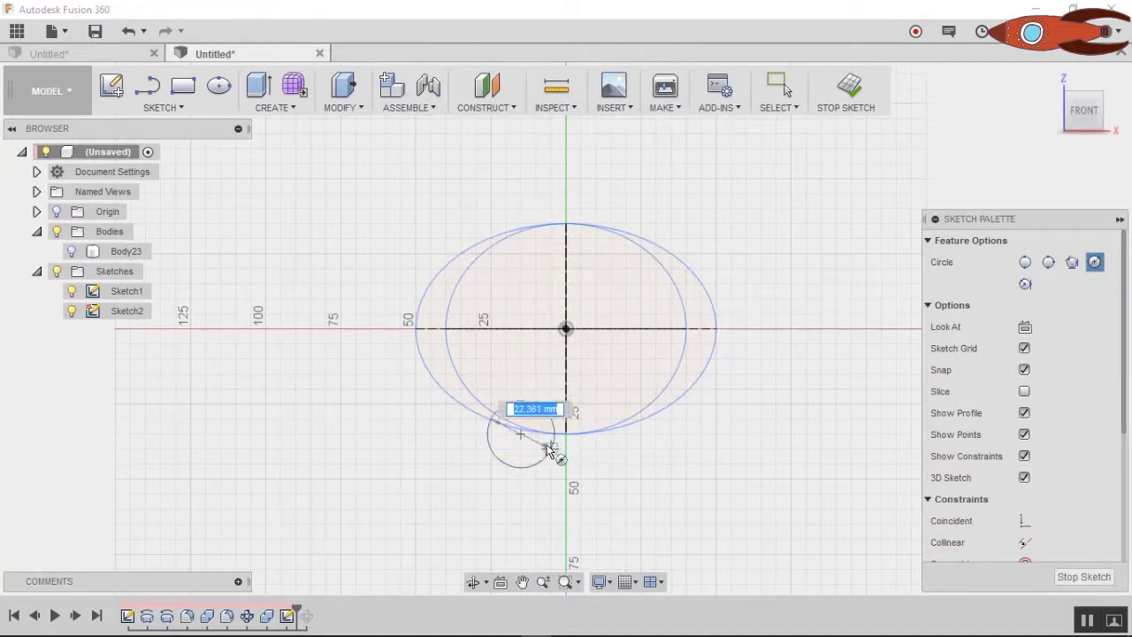
{"action": "left_click", "coordinate": [549, 452]}
{"action": "middle_click_drag", "start_coordinate": [531, 579], "coordinate": [519, 443]}
{"action": "left_click", "coordinate": [505, 430]}
{"action": "left_click", "coordinate": [539, 430]}
Join the circle centres with a line and draw a rectangle from the upper circle past the lower one.
{"action": "left_click", "coordinate": [148, 85]}
{"action": "left_click", "coordinate": [509, 298]}
{"action": "left_click", "coordinate": [509, 433]}
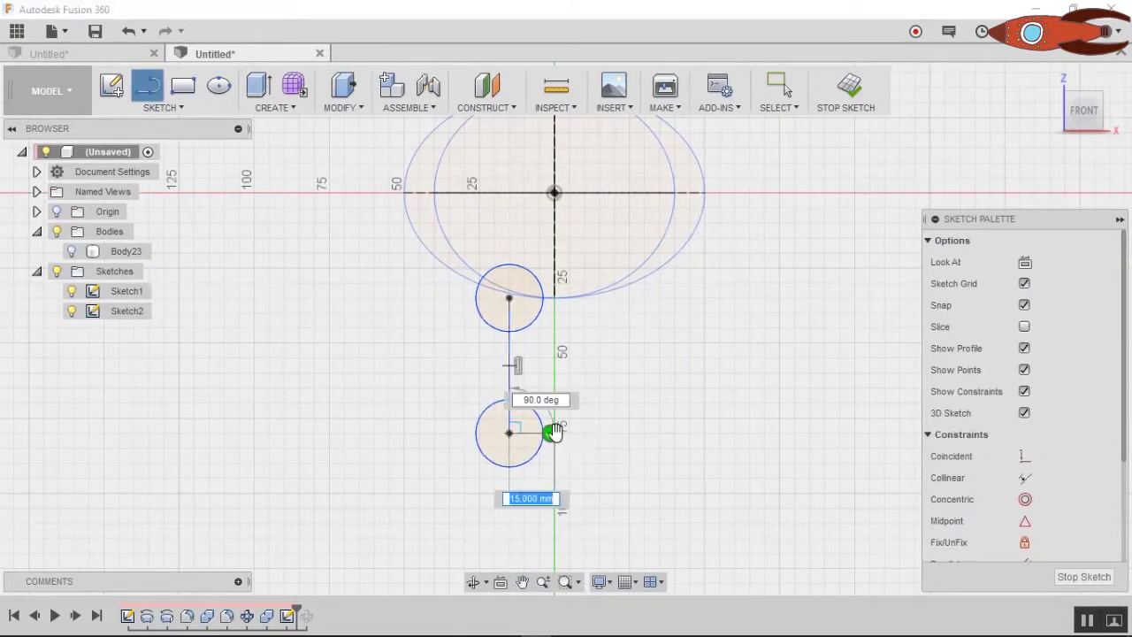
{"action": "middle_click_drag", "start_coordinate": [552, 434], "coordinate": [537, 350]}
{"action": "key", "text": "r"}
{"action": "left_click", "coordinate": [495, 213]}
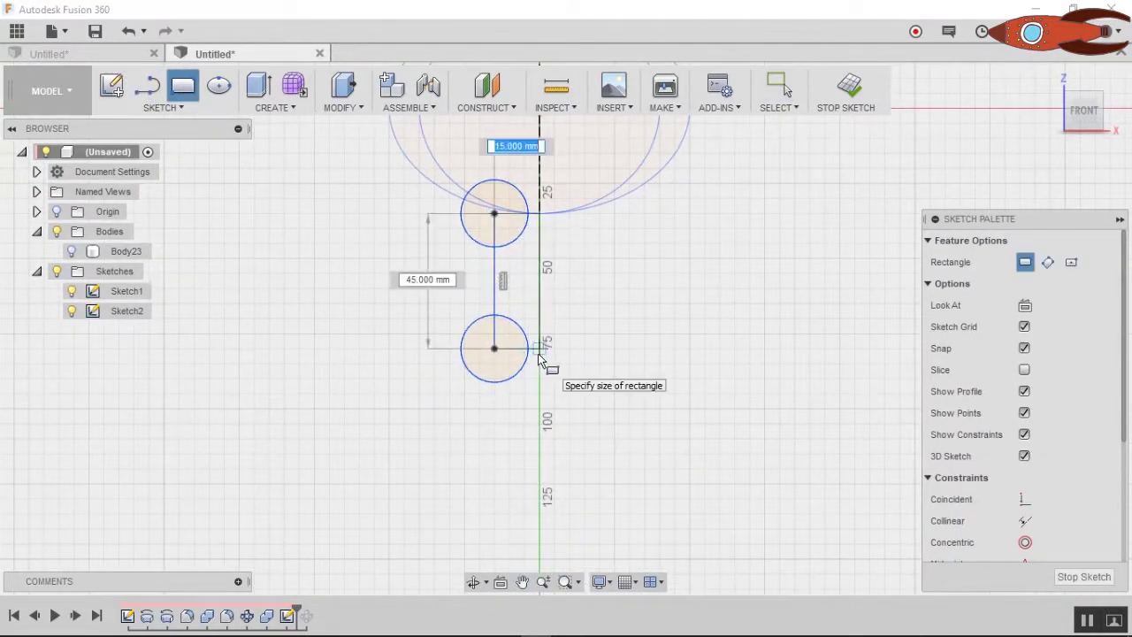
{"action": "left_click", "coordinate": [539, 384]}
{"action": "scroll", "coordinate": [555, 359], "scroll_direction": "up", "scroll_amount": 5}
{"action": "scroll", "coordinate": [556, 359], "scroll_direction": "down", "scroll_amount": 5}
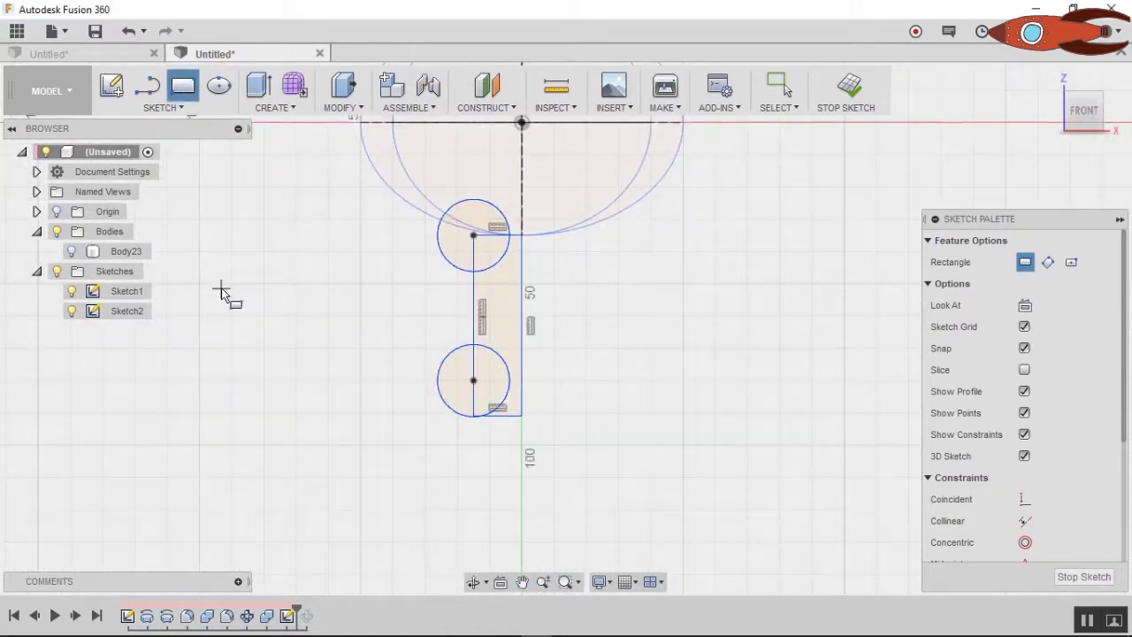
{"action": "left_click", "coordinate": [285, 108]}
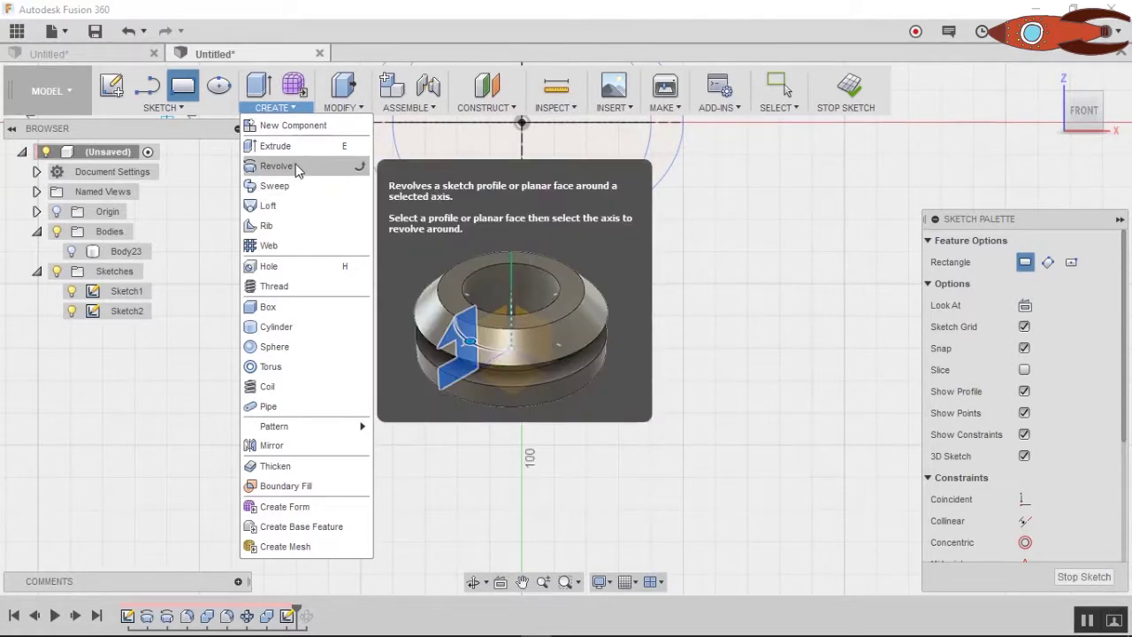
Revolve the circle and rectangle profiles 360° around the vertical centre line into a new body.
{"action": "left_click", "coordinate": [297, 168]}
{"action": "left_click", "coordinate": [496, 260]}
{"action": "left_click", "coordinate": [496, 297]}
{"action": "left_click", "coordinate": [488, 383]}
{"action": "left_click", "coordinate": [463, 379]}
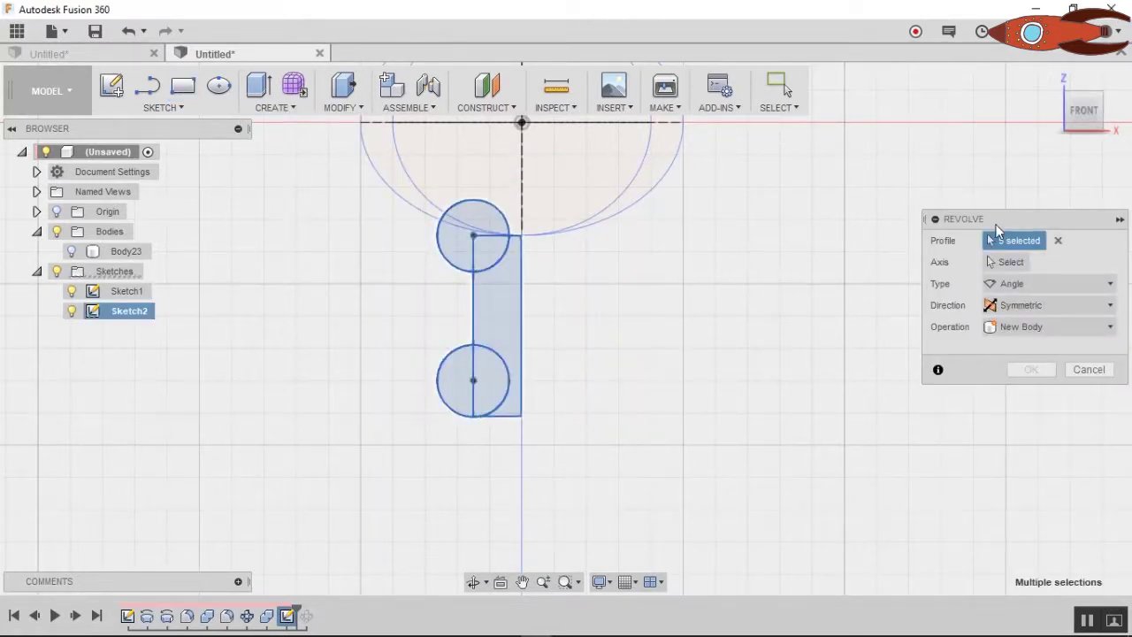
{"action": "left_click", "coordinate": [995, 270]}
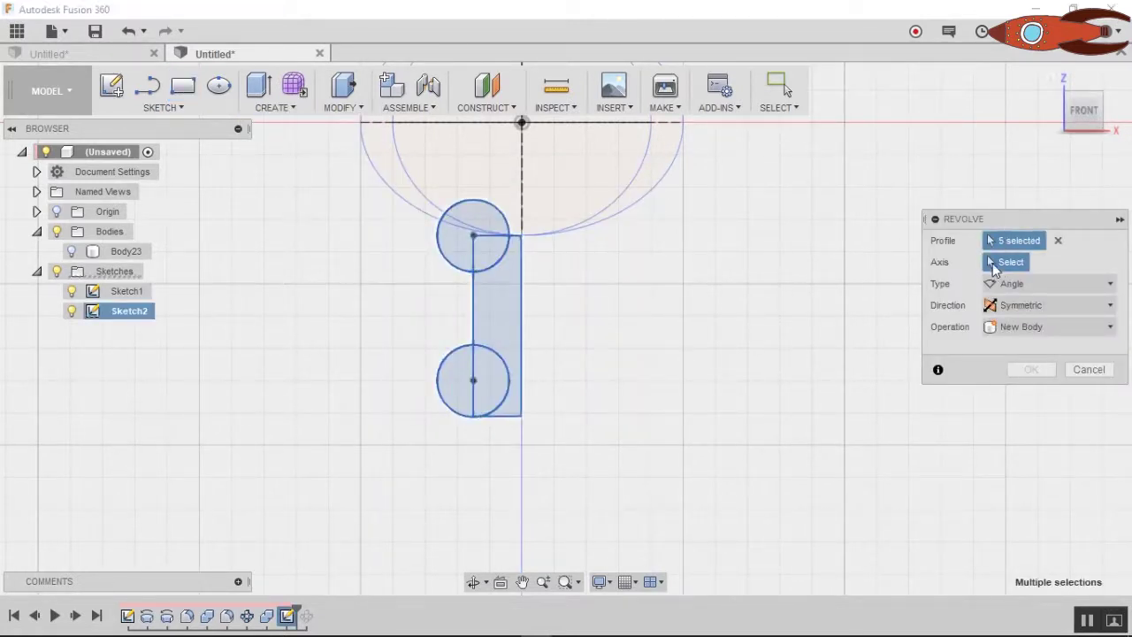
{"action": "left_click", "coordinate": [521, 321]}
{"action": "key", "text": "BackSpace"}
{"action": "key", "text": "BackSpace"}
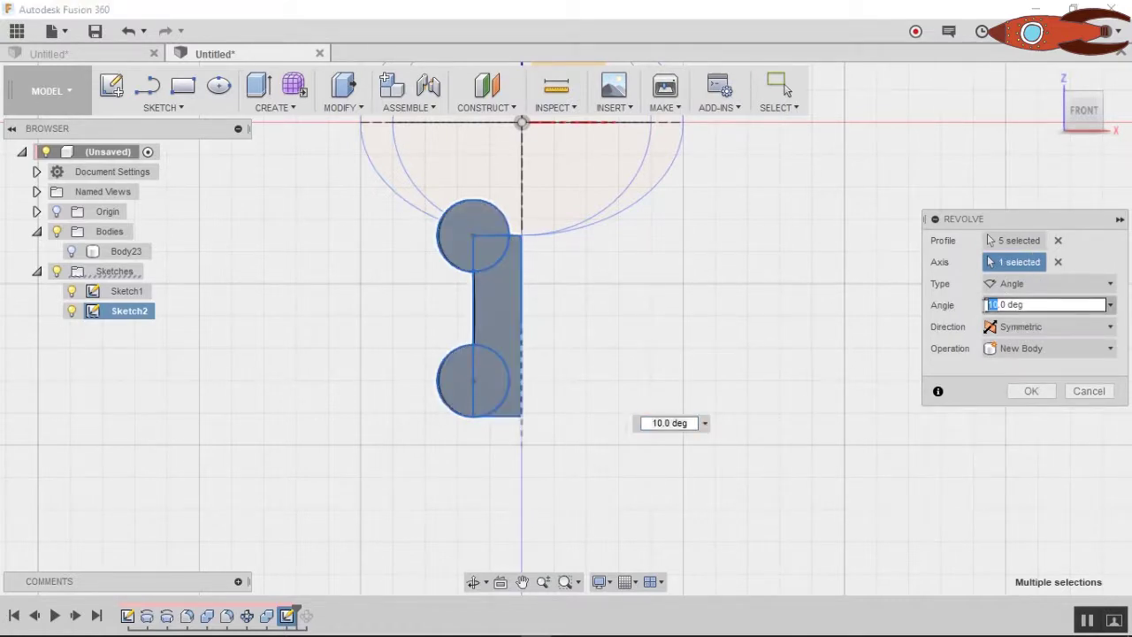
{"action": "type", "text": "360"}
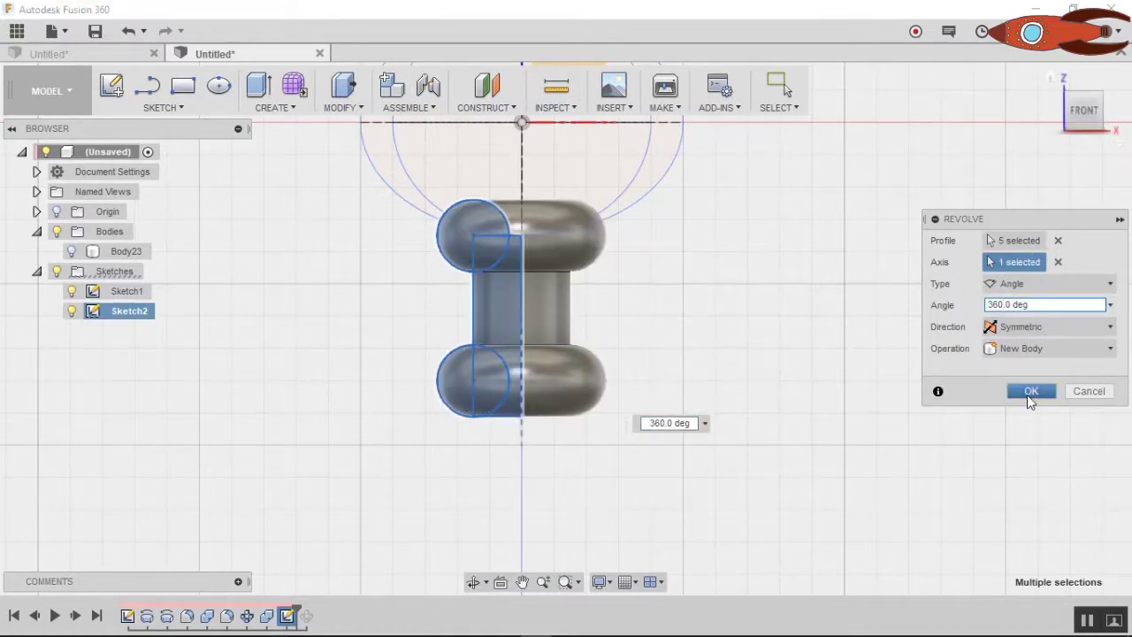
{"action": "left_click", "coordinate": [1030, 393]}
Fillet the edge where the neck meets the top ring at 30 mm.
{"action": "left_click", "coordinate": [341, 107]}
{"action": "left_click", "coordinate": [358, 146]}
{"action": "left_click", "coordinate": [506, 264]}
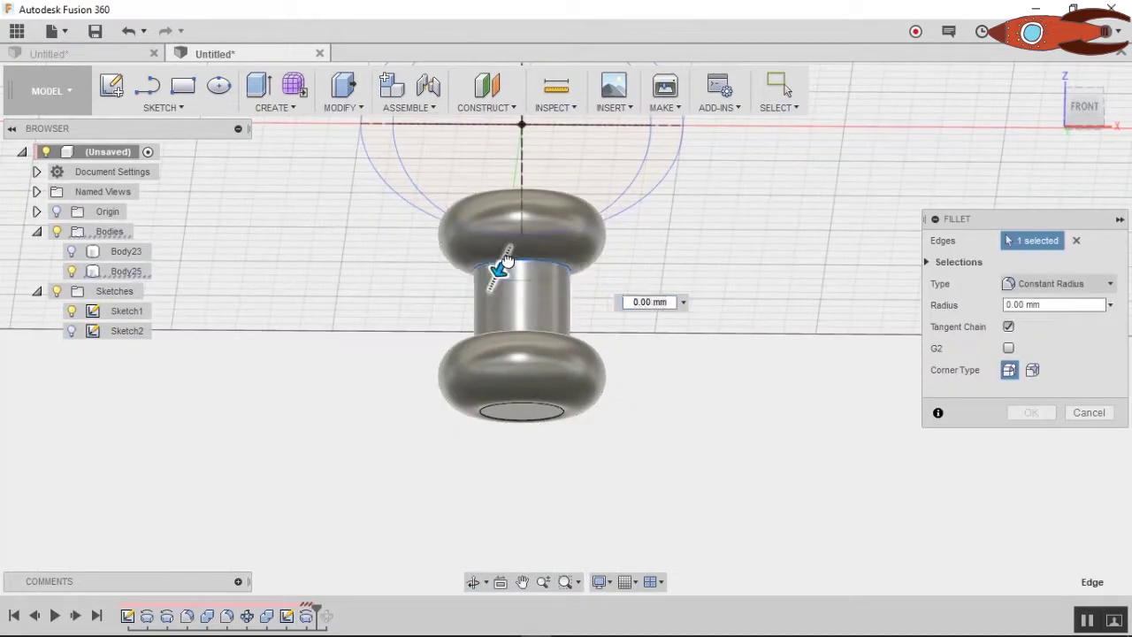
{"action": "left_click_drag", "start_coordinate": [506, 263], "coordinate": [488, 292]}
{"action": "left_click", "coordinate": [1032, 412]}
Fillet the edge where the neck meets the lower ring at 15 mm.
{"action": "left_click", "coordinate": [342, 107]}
{"action": "left_click", "coordinate": [537, 342]}
{"action": "left_click", "coordinate": [272, 107]}
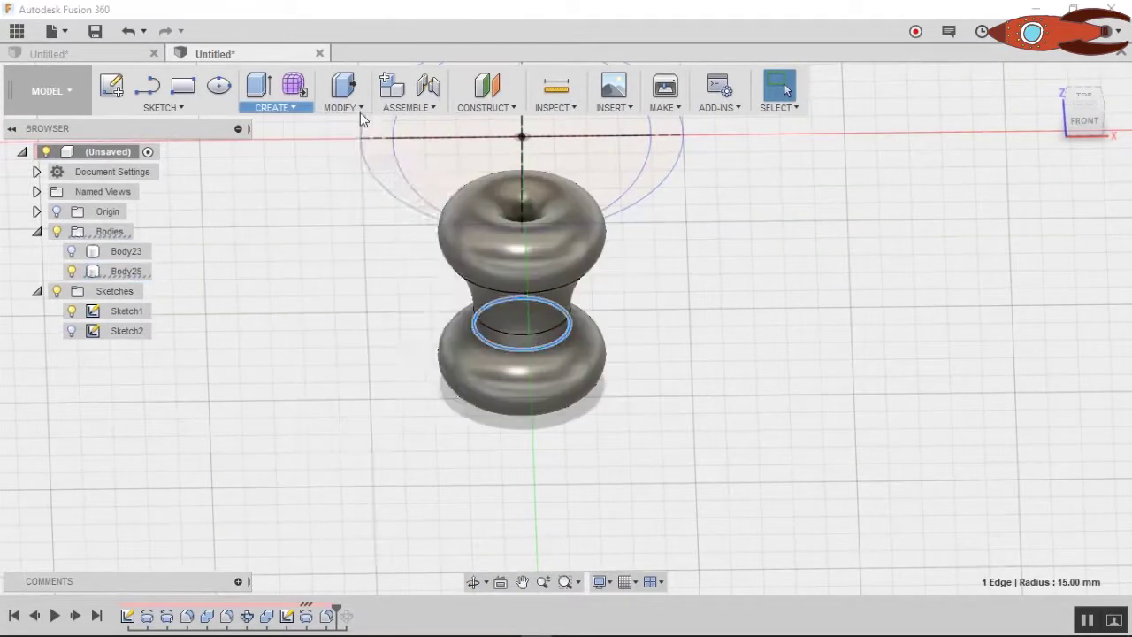
{"action": "key", "text": "Escape"}
{"action": "key", "text": "f"}
{"action": "left_click", "coordinate": [1024, 414]}
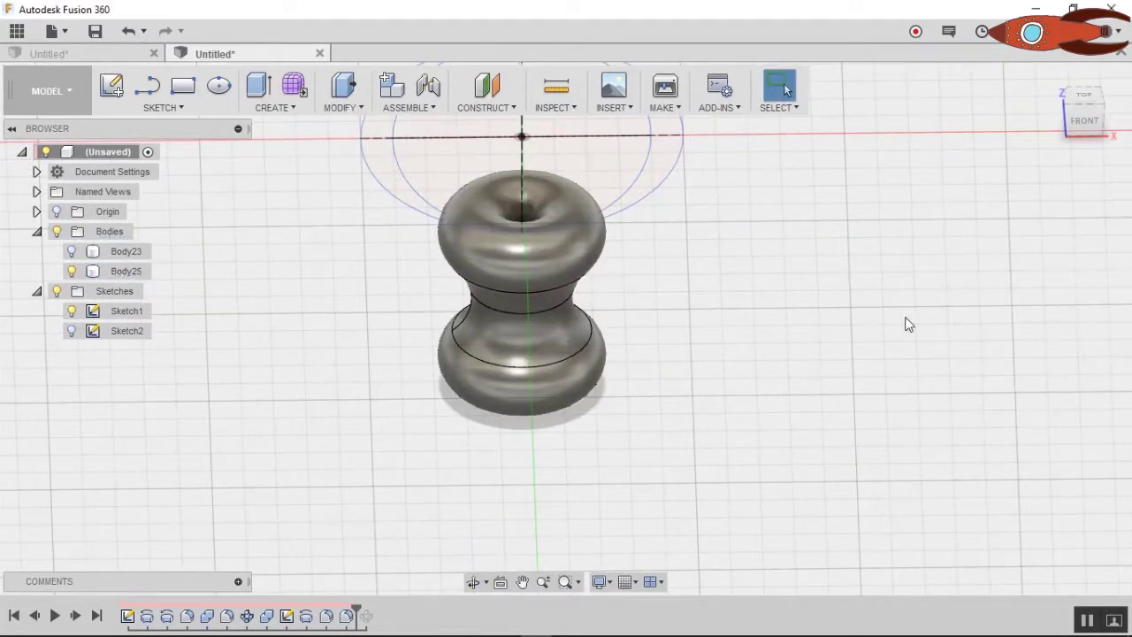
Show Body23 and join Body25 into it with a Combine Join operation.
{"action": "left_click", "coordinate": [72, 250]}
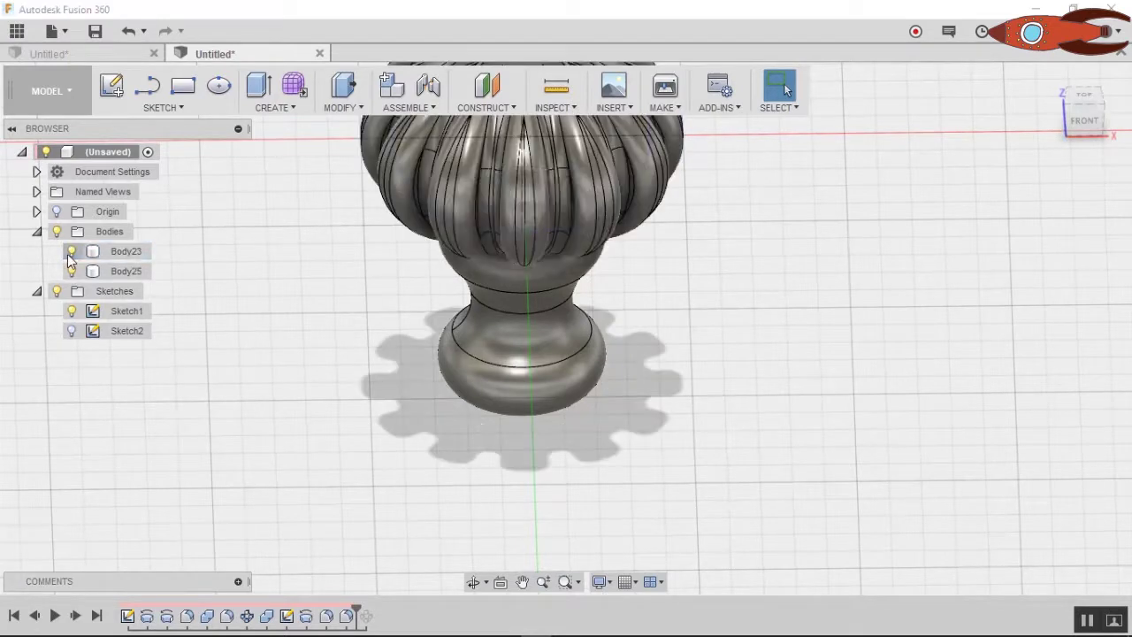
{"action": "left_click", "coordinate": [356, 108]}
{"action": "left_click", "coordinate": [405, 263]}
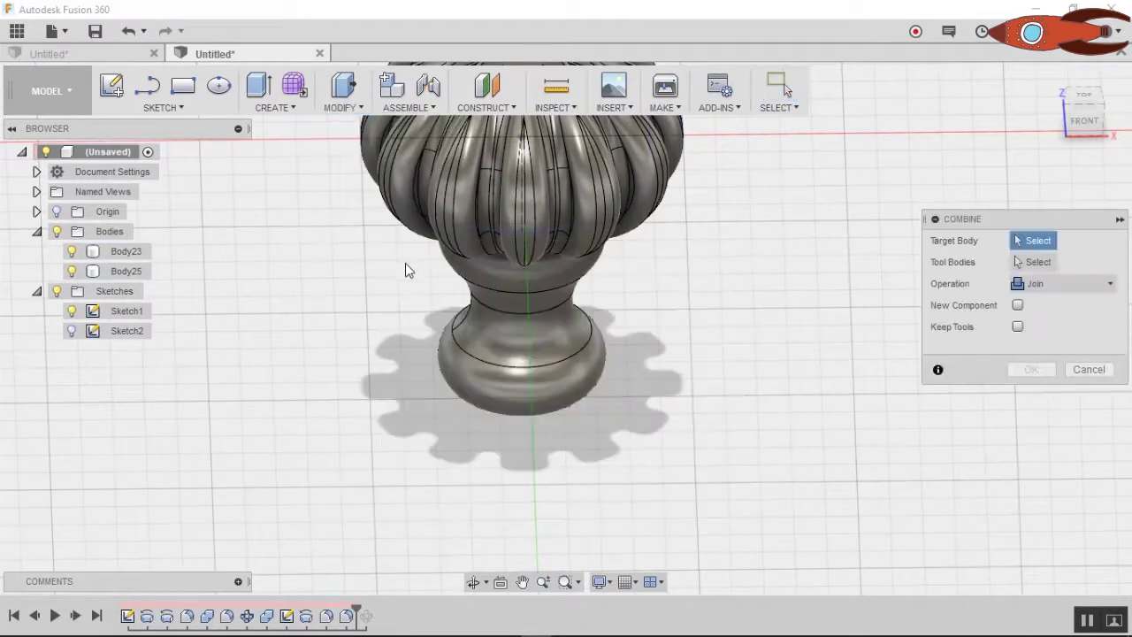
{"action": "left_click", "coordinate": [531, 354]}
{"action": "left_click", "coordinate": [529, 358]}
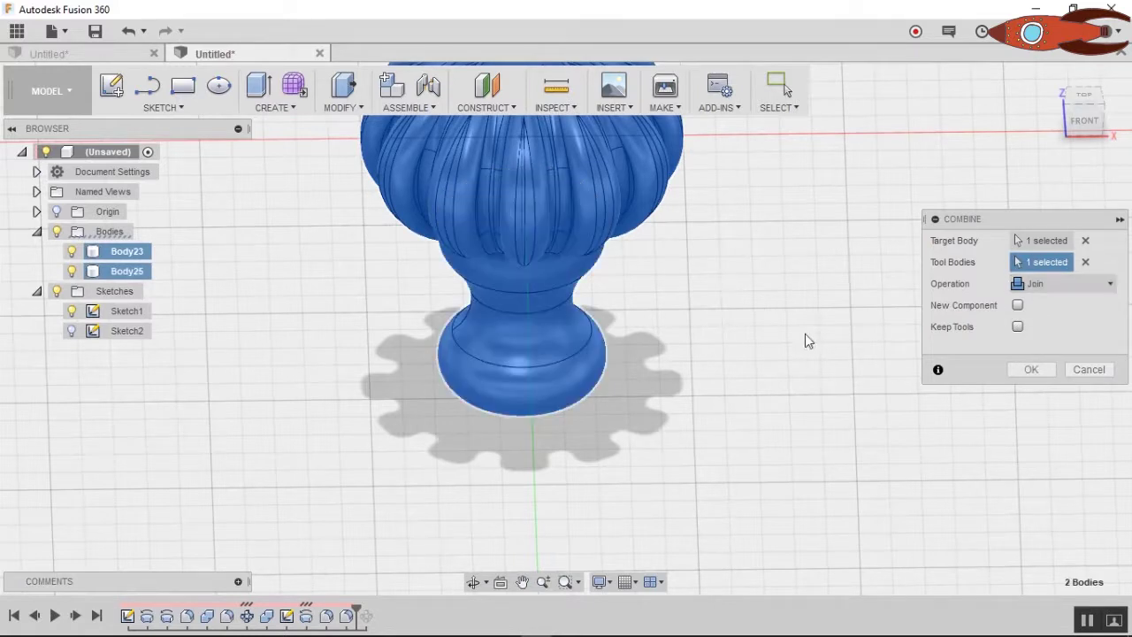
{"action": "left_click", "coordinate": [1030, 370]}
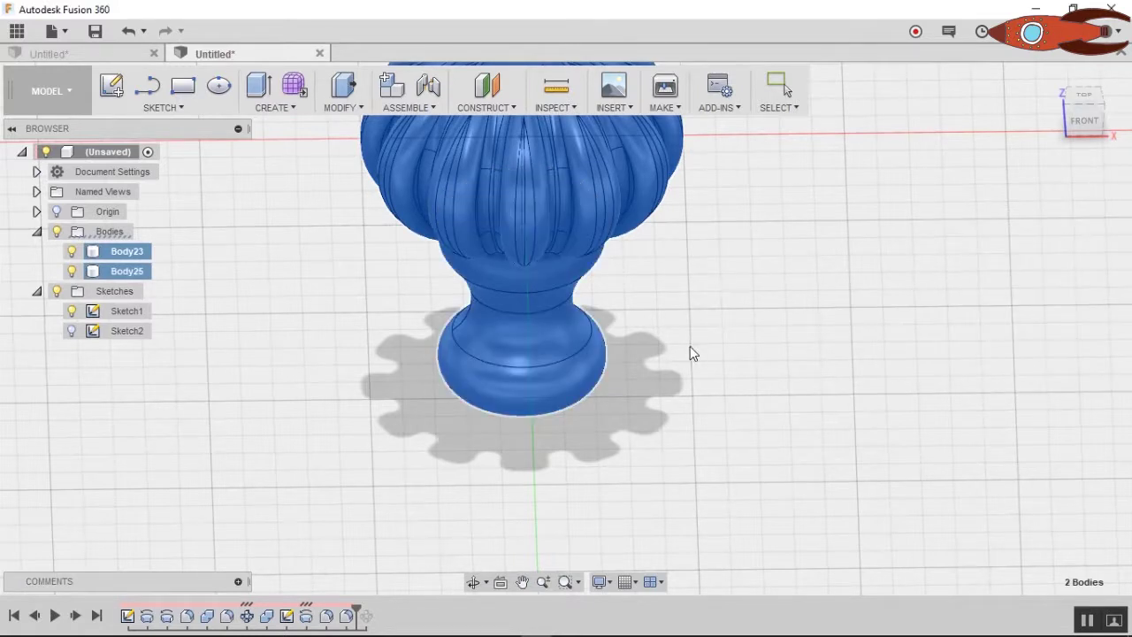
{"action": "left_click", "coordinate": [54, 91]}
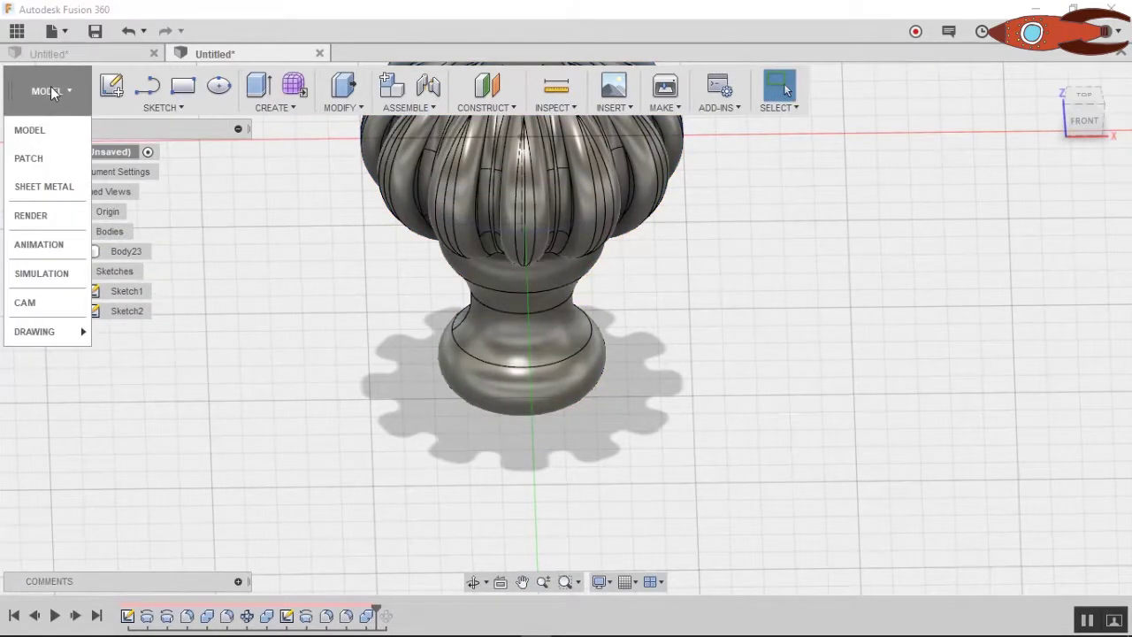
In the Render workspace, apply a Glass appearance to the knob and start an in-canvas render.
{"action": "left_click", "coordinate": [44, 215]}
{"action": "left_click_drag", "start_coordinate": [757, 277], "coordinate": [779, 221]}
{"action": "key", "text": "Escape"}
{"action": "left_click", "coordinate": [123, 92]}
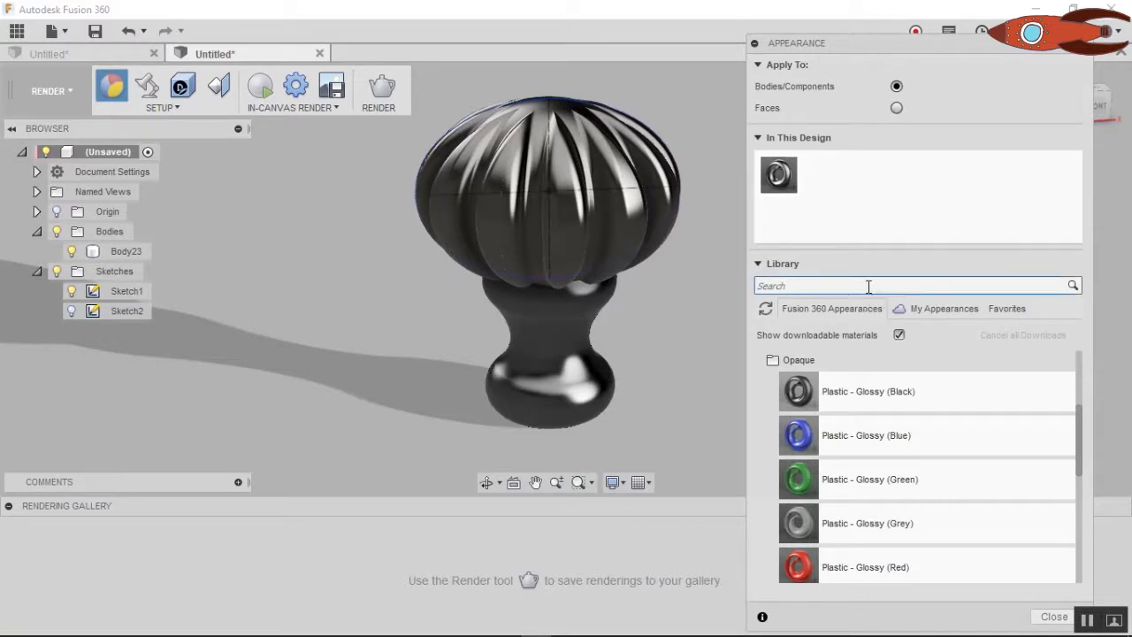
{"action": "scroll", "coordinate": [880, 385], "scroll_direction": "up", "scroll_amount": 3}
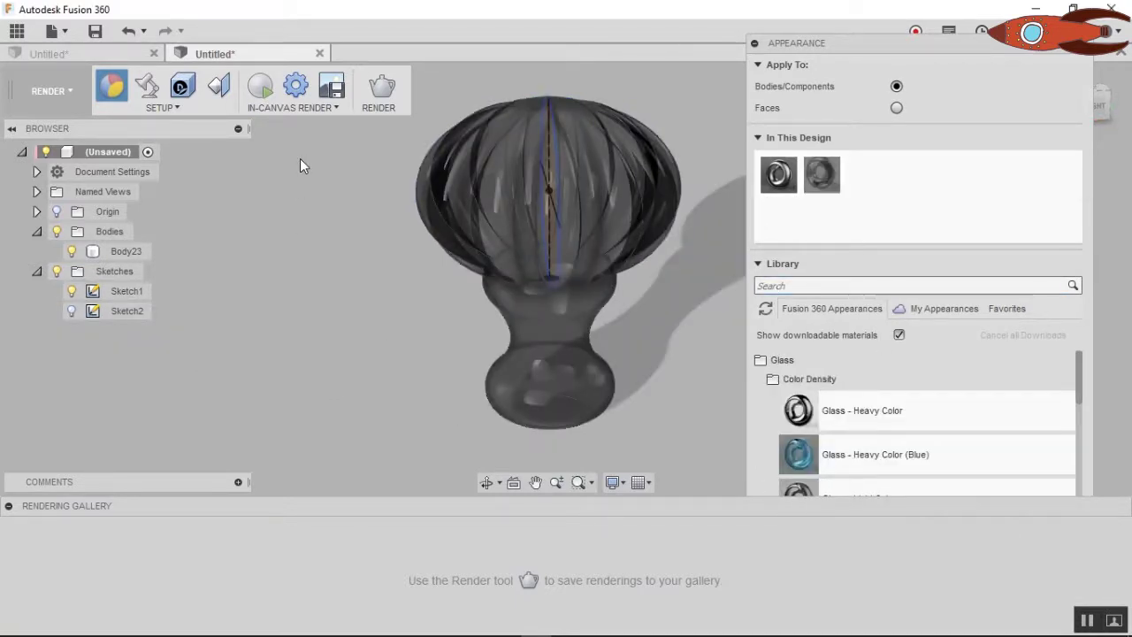
{"action": "left_click", "coordinate": [264, 89]}
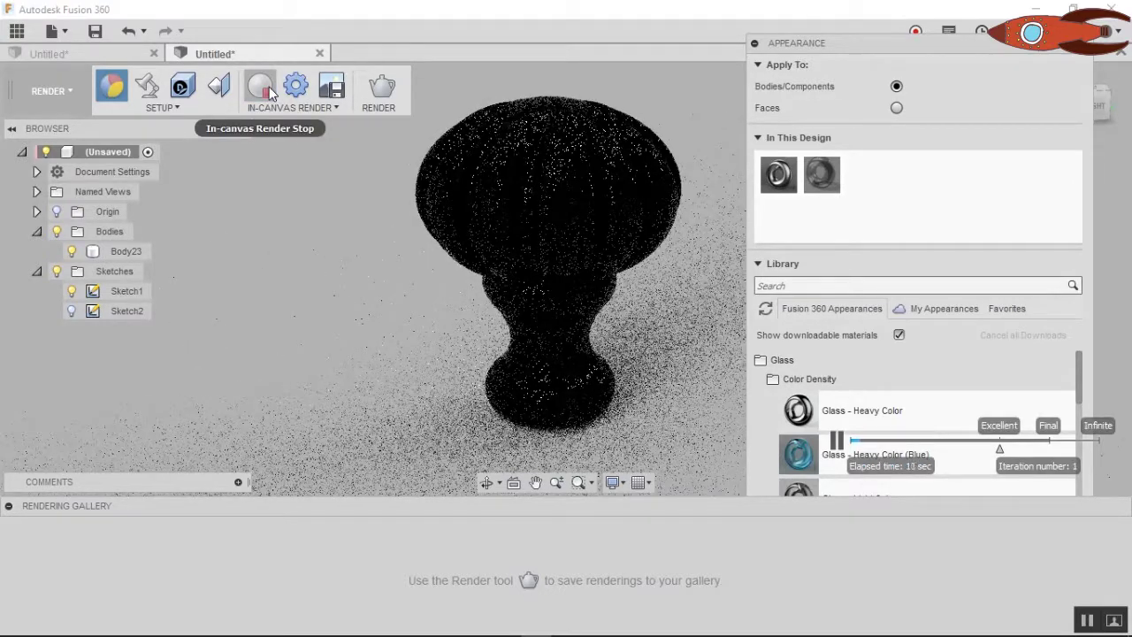
Edit the applied glass appearance to a light cyan colour and re-render.
{"action": "left_click", "coordinate": [269, 90]}
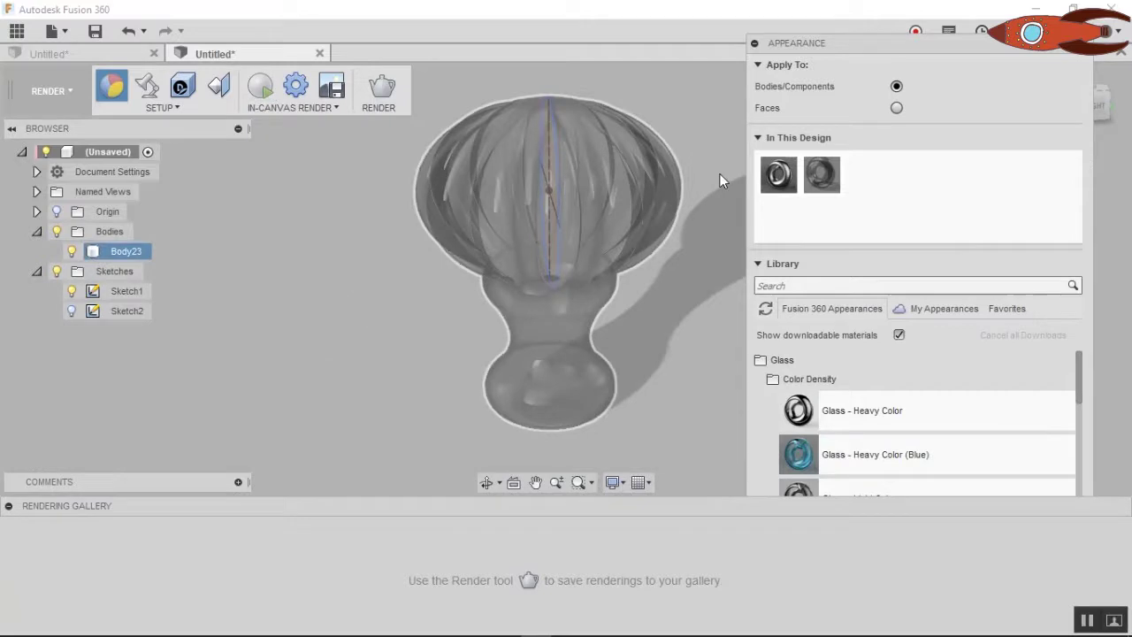
{"action": "double_click", "coordinate": [822, 175]}
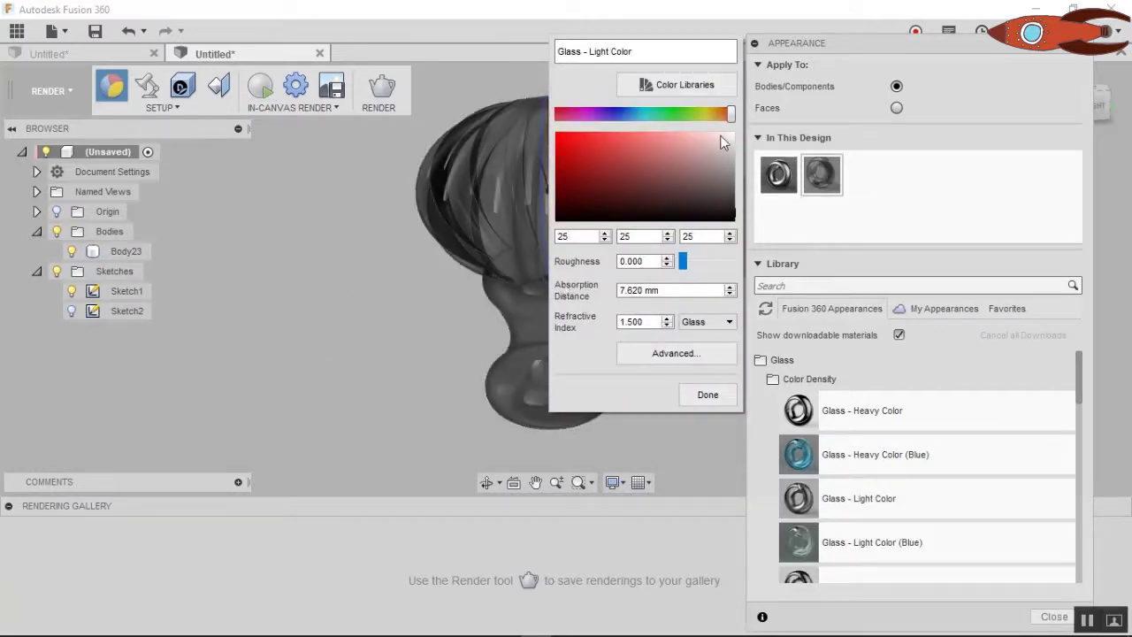
{"action": "left_click", "coordinate": [632, 113]}
{"action": "left_click", "coordinate": [681, 144]}
{"action": "left_click", "coordinate": [708, 394]}
{"action": "left_click", "coordinate": [261, 92]}
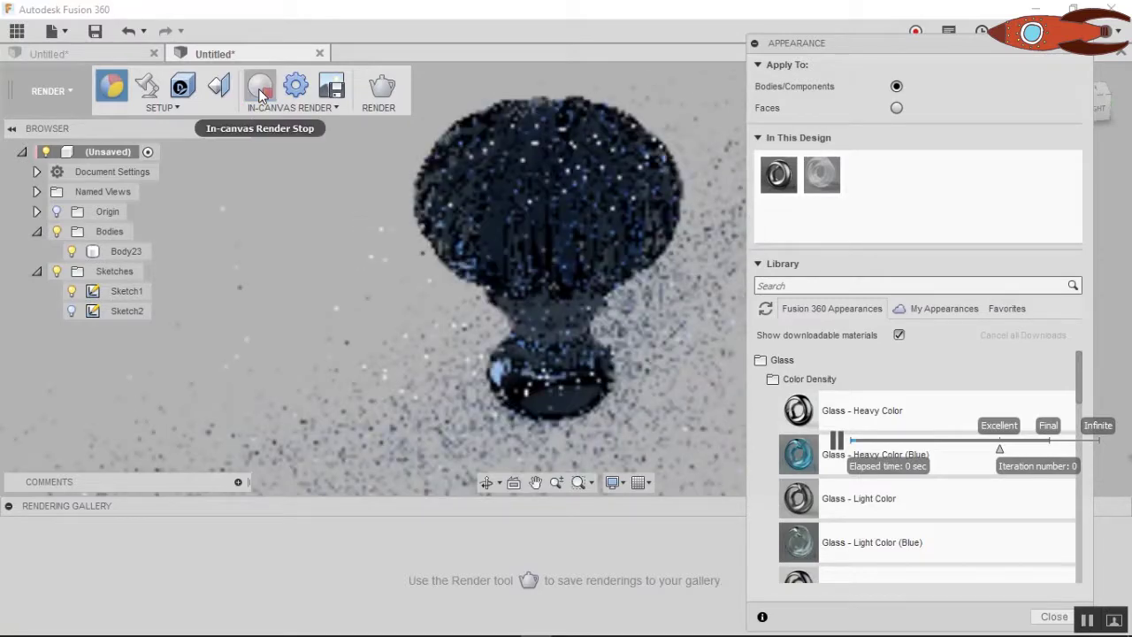
Apply Glass - Heavy Color (Blue) to the knob and orbit the view toward its top.
{"action": "left_click", "coordinate": [261, 92]}
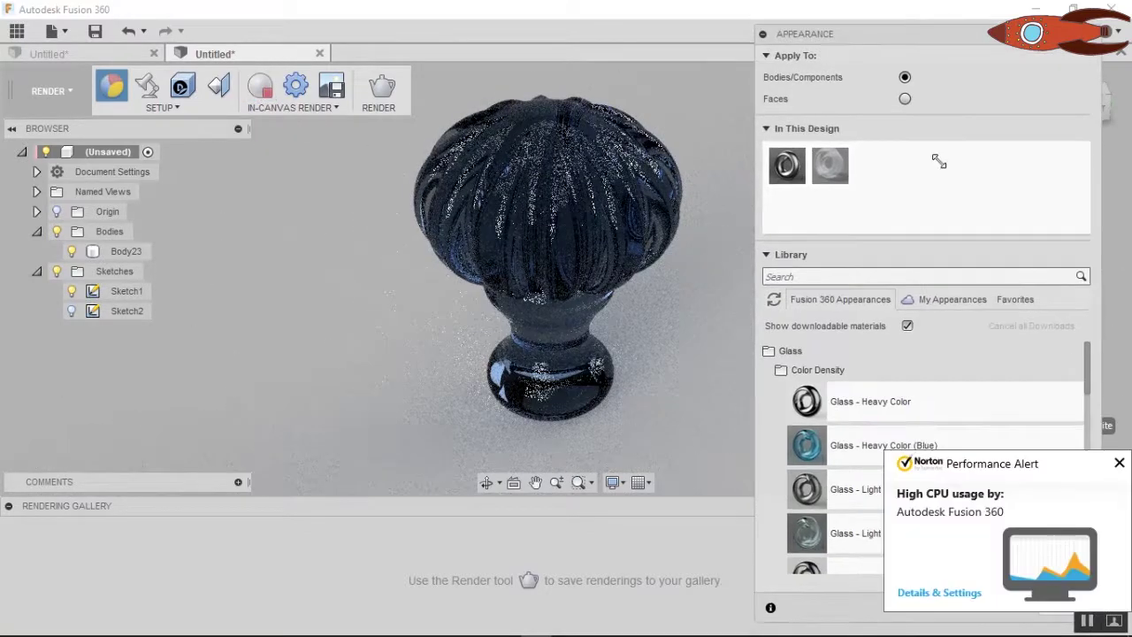
{"action": "left_click_drag", "start_coordinate": [807, 445], "coordinate": [593, 261]}
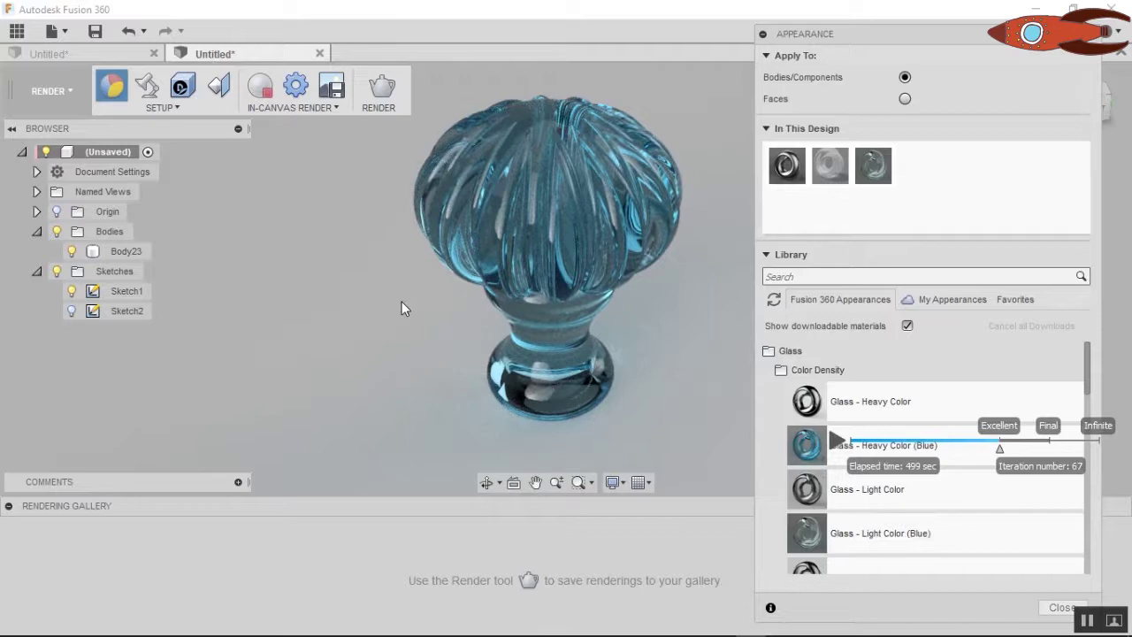
{"action": "middle_click_drag", "start_coordinate": [402, 301], "coordinate": [412, 336], "text": "shift"}
{"action": "left_click_drag", "start_coordinate": [380, 304], "coordinate": [437, 377]}
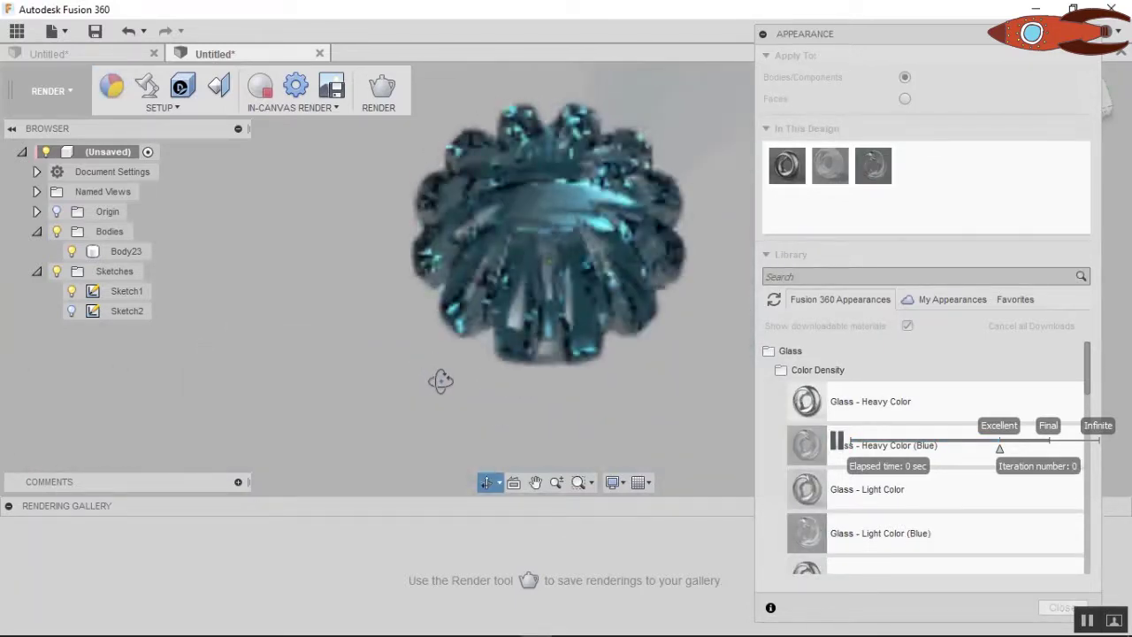
Settle the rendered view on the knob from the top.
{"action": "key", "text": "Escape"}
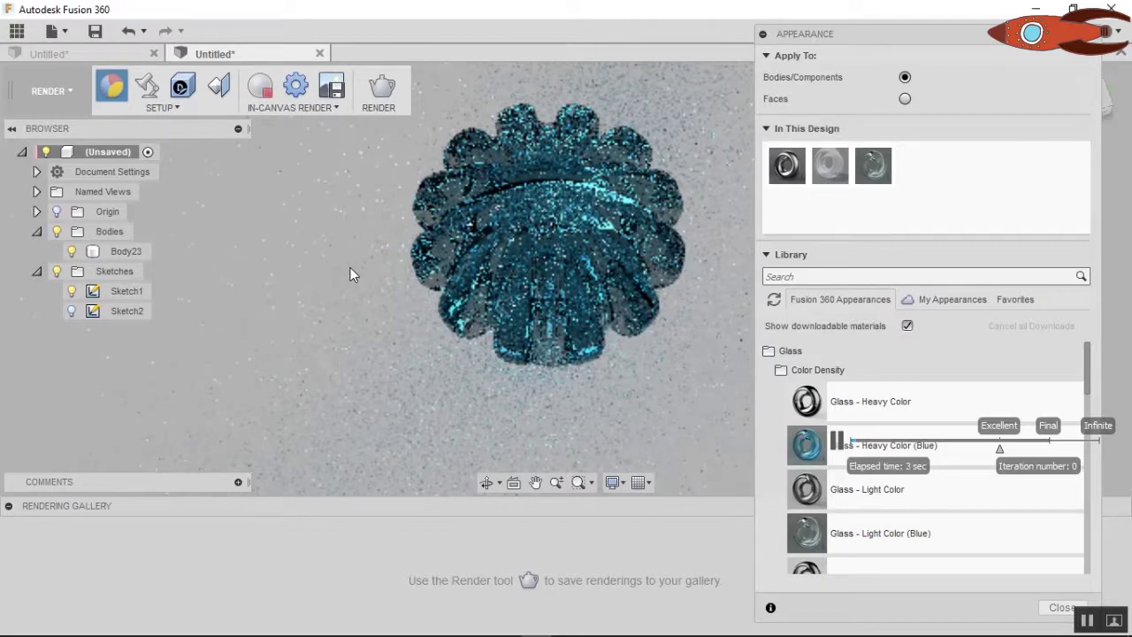